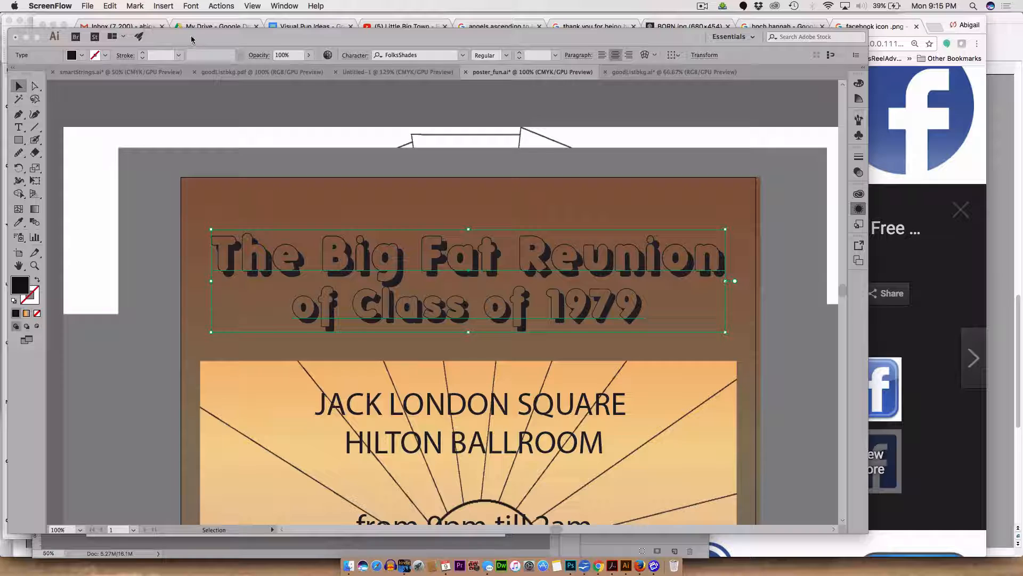
Switch to Illustrator and clear the artwork by moving the window, Character and Layers panels aside and collapsing the Appearance panel
click(191, 39)
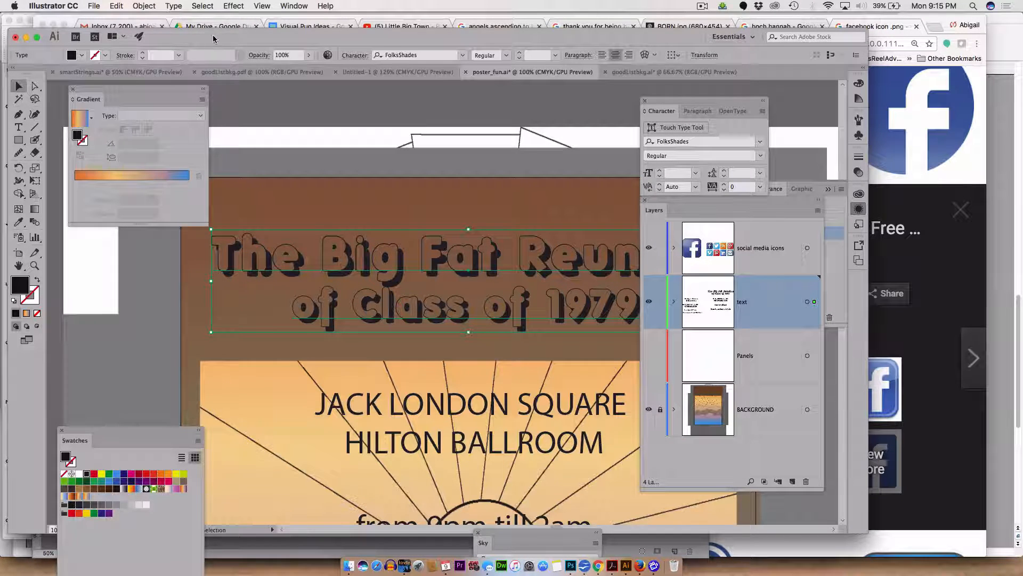
drag(213, 34, 207, 19)
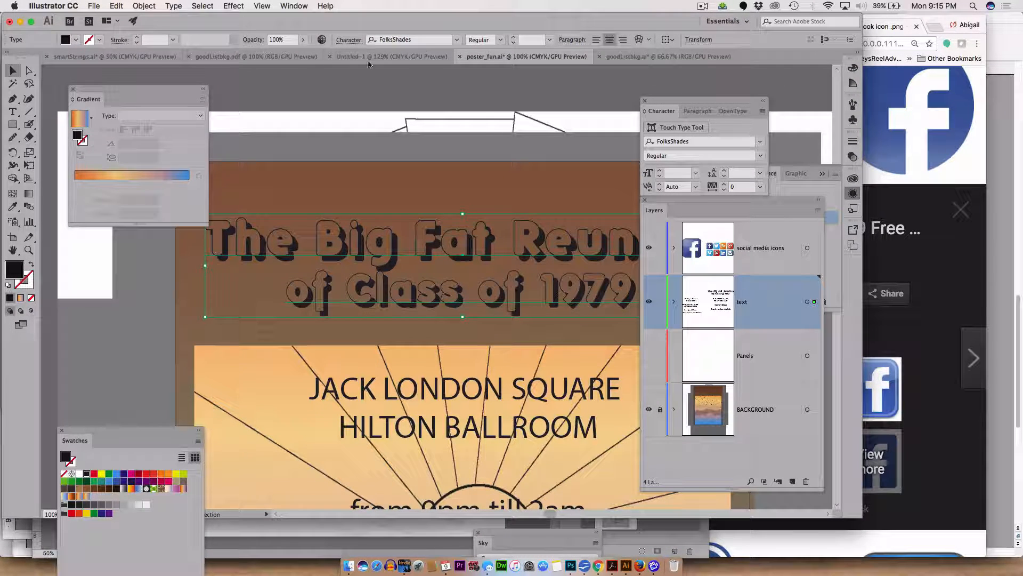
drag(707, 104, 870, 73)
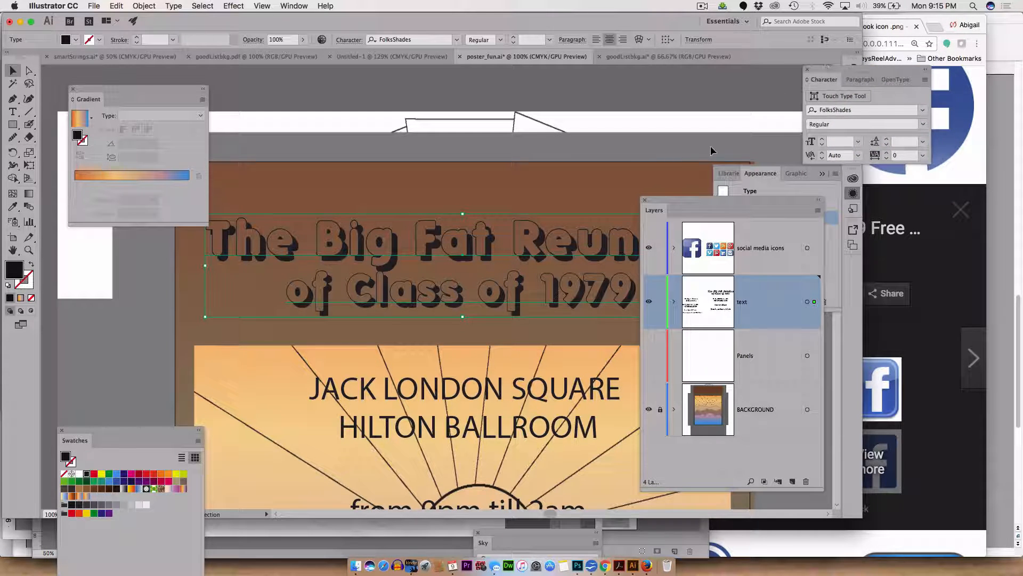
drag(676, 199, 882, 258)
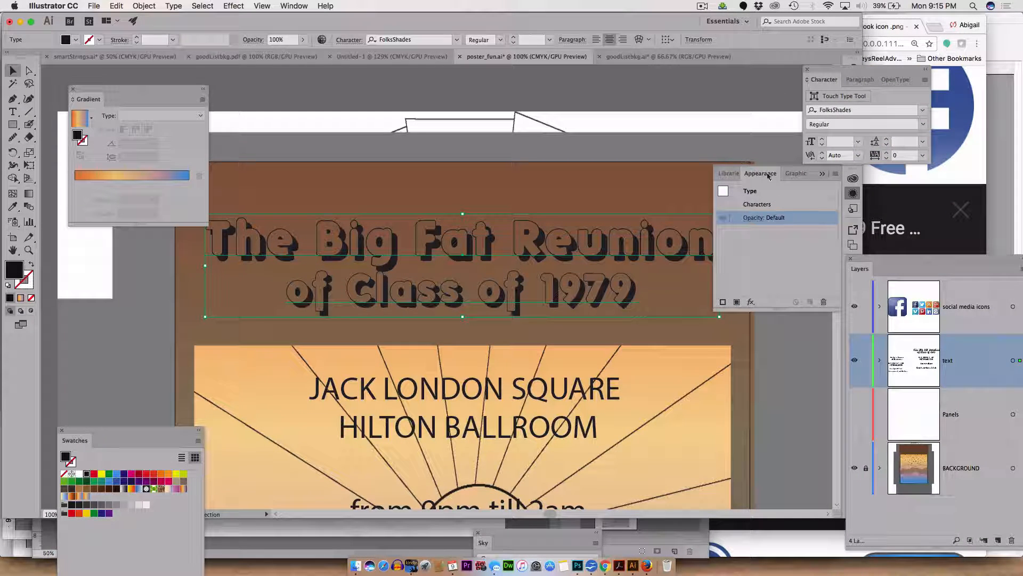
click(823, 173)
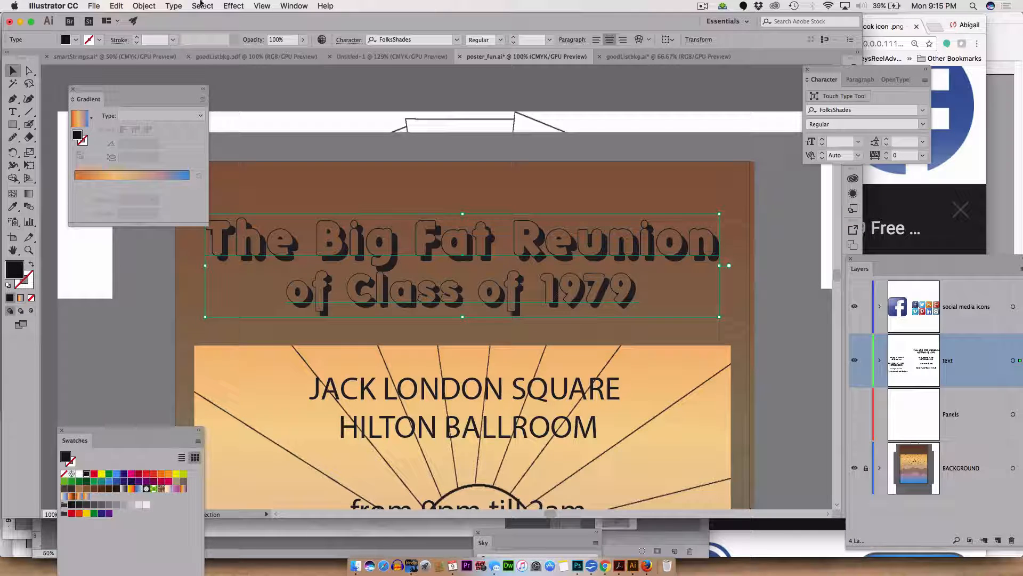
Convert the title "The Big Fat Reunion of Class of 1979" to outlines and deselect it
click(173, 6)
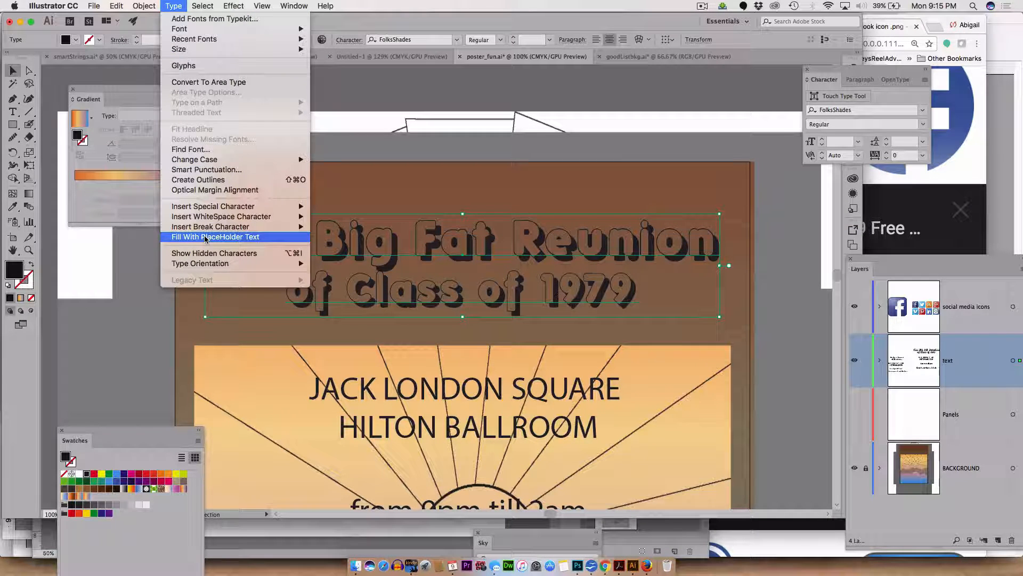
click(206, 184)
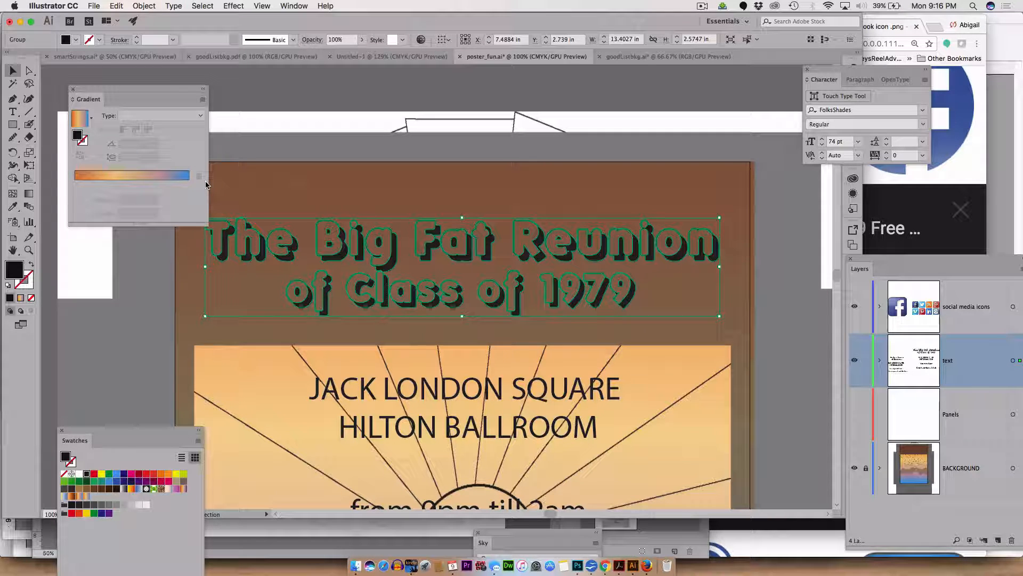
click(29, 72)
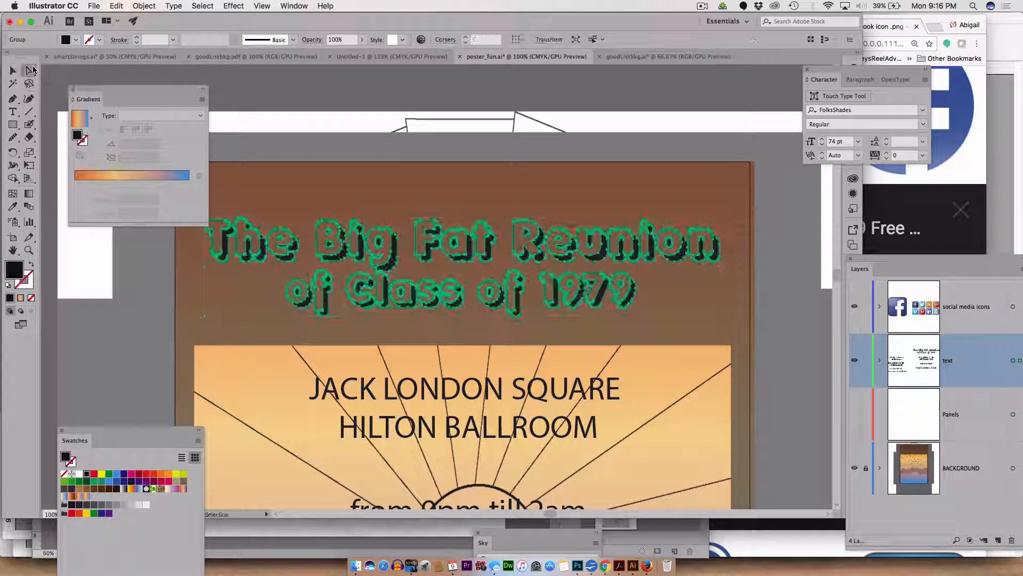
click(253, 150)
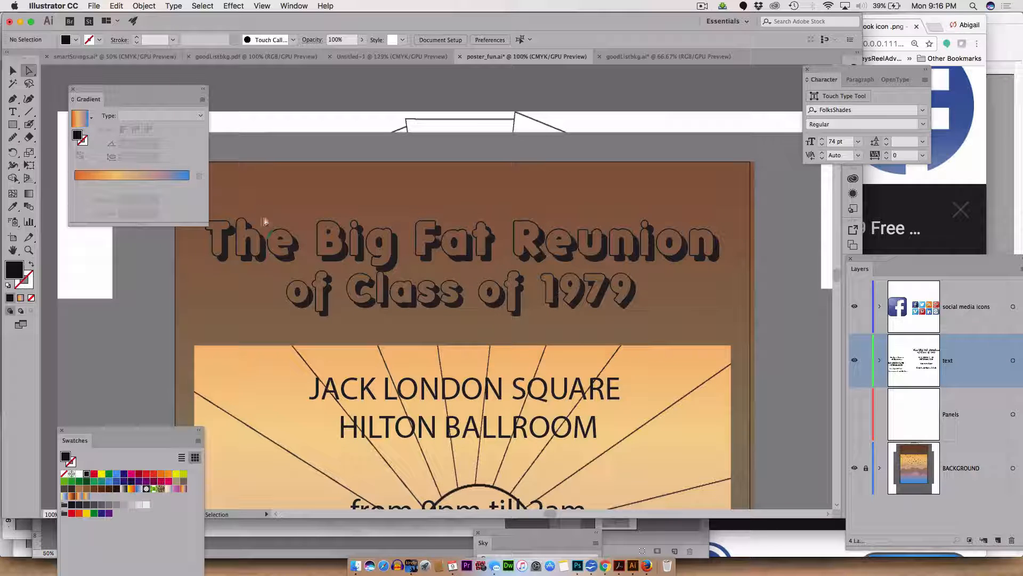
Pick the inner outline of the letter T in "The" with the Direct Selection tool
key(z)
click(241, 247)
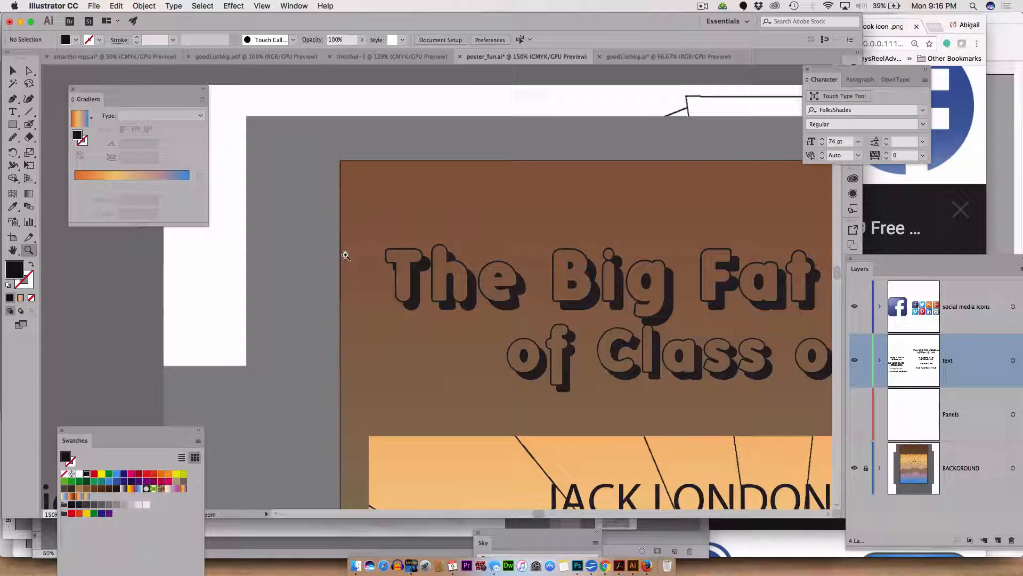
click(412, 292)
click(459, 294)
click(534, 270)
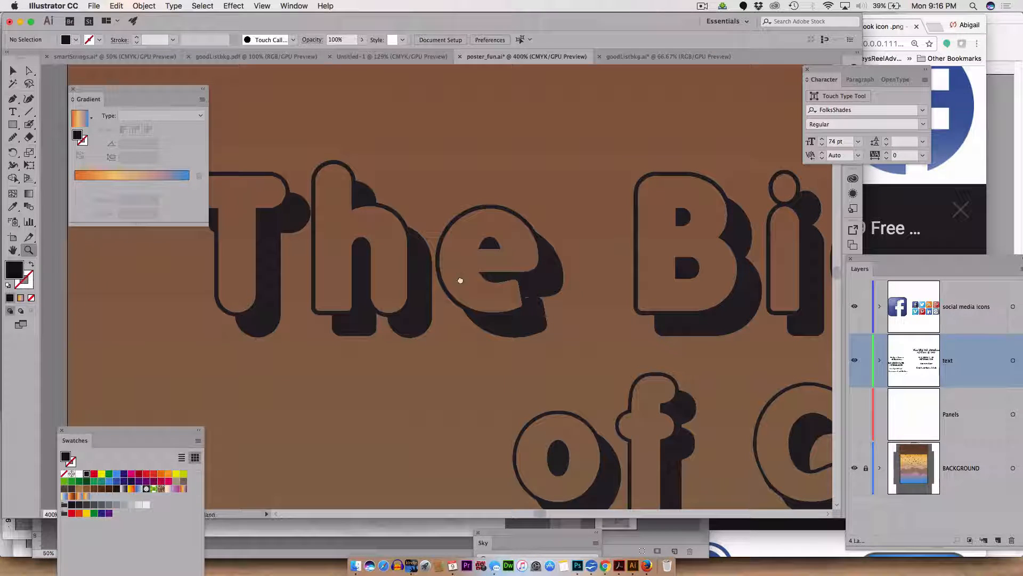
drag(461, 280, 534, 239)
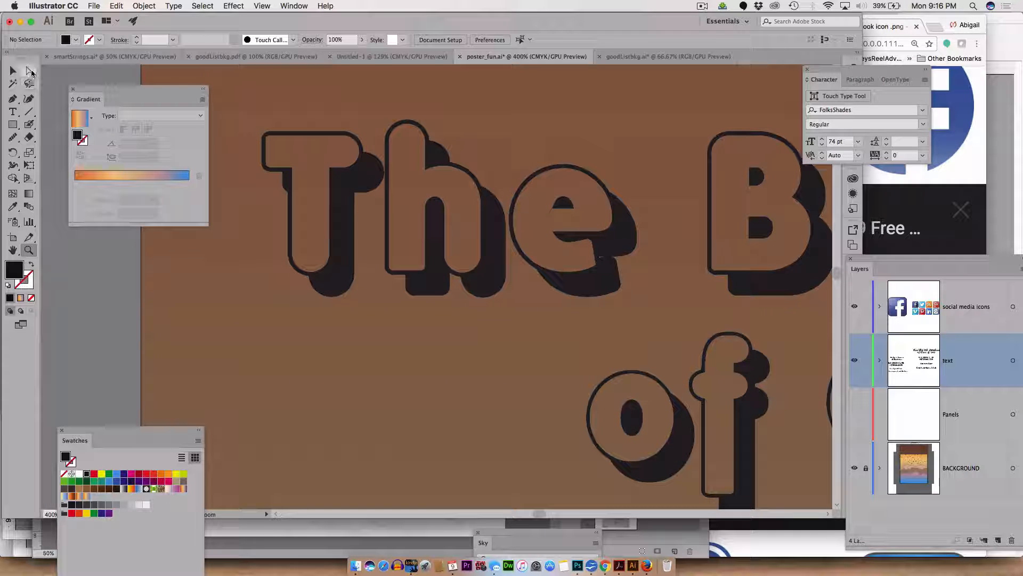
click(30, 71)
click(330, 239)
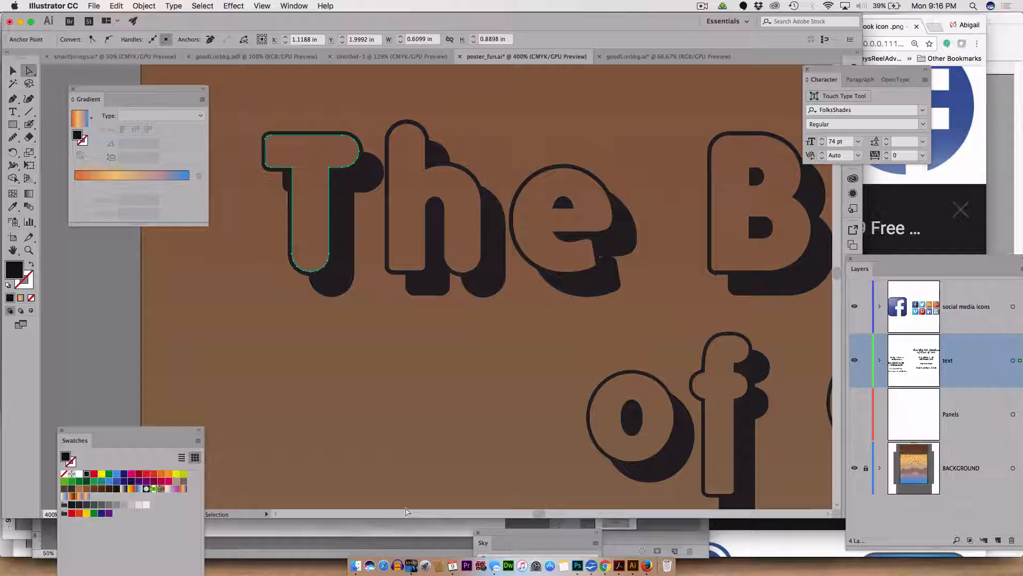
Select all anchor points of the T's inner outline, leaving the outer outline out of the selection
right_click(311, 273)
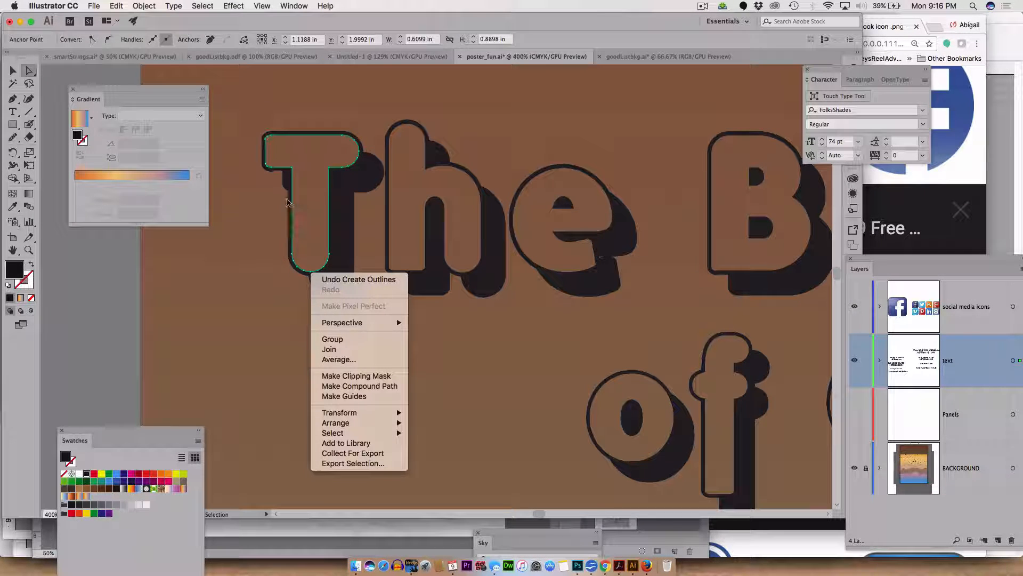
click(280, 175)
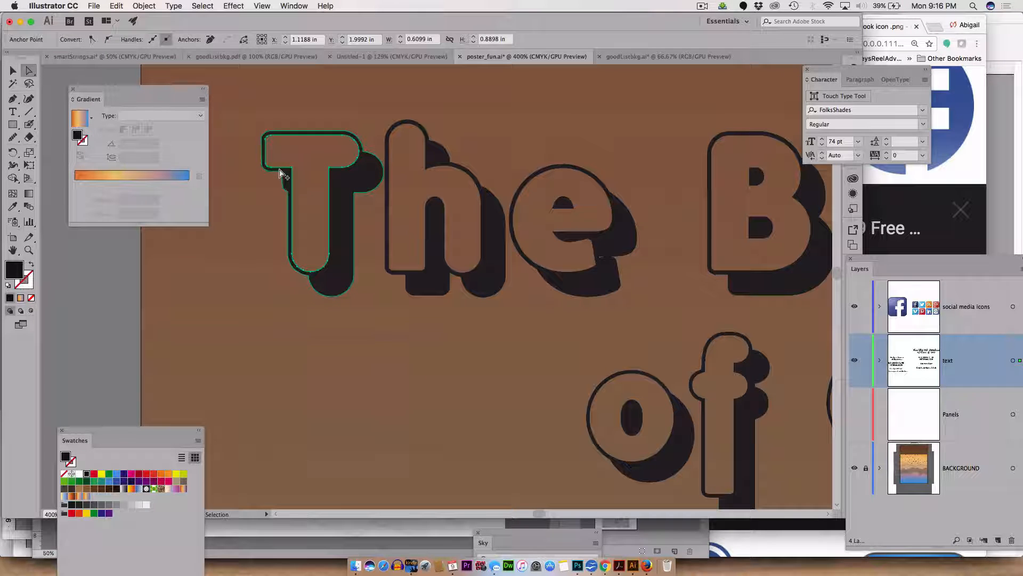
click(377, 279)
click(336, 269)
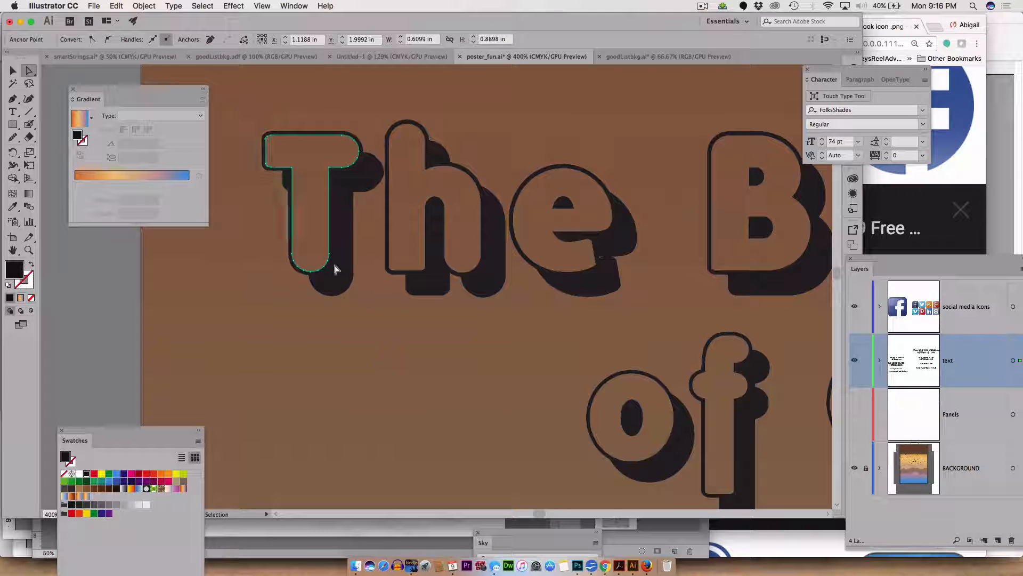
shift+click(318, 272)
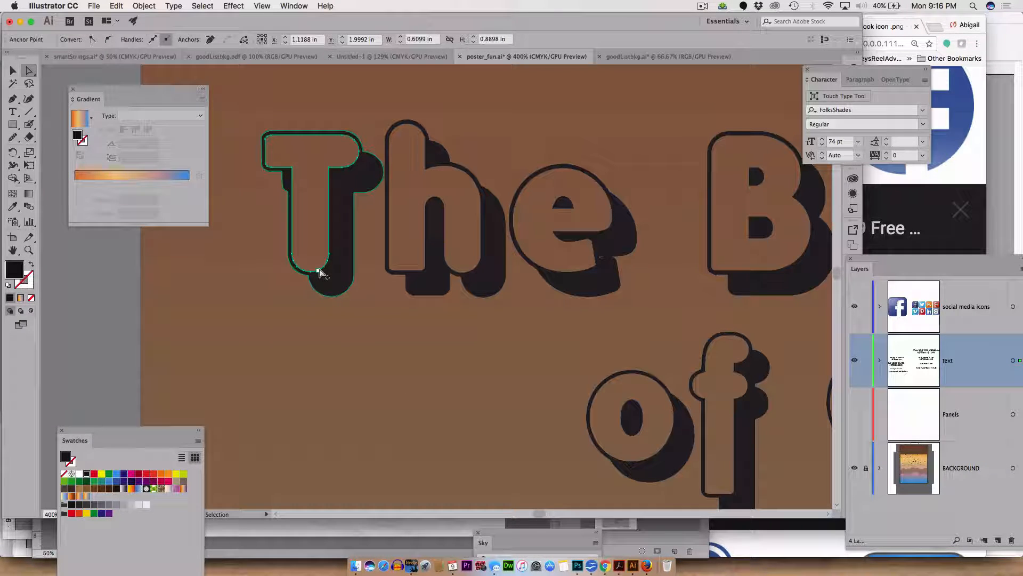
click(331, 218)
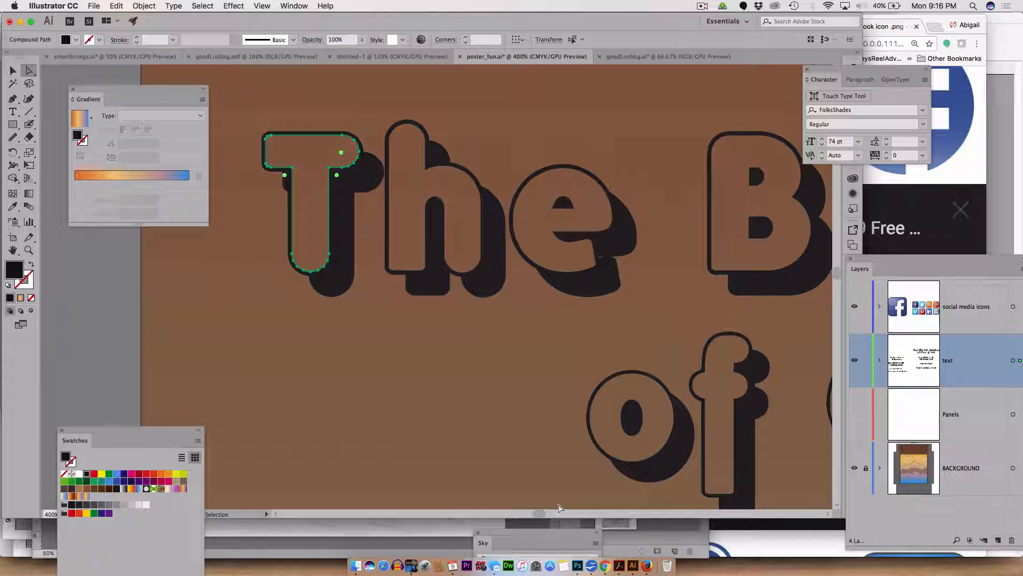
key(super)
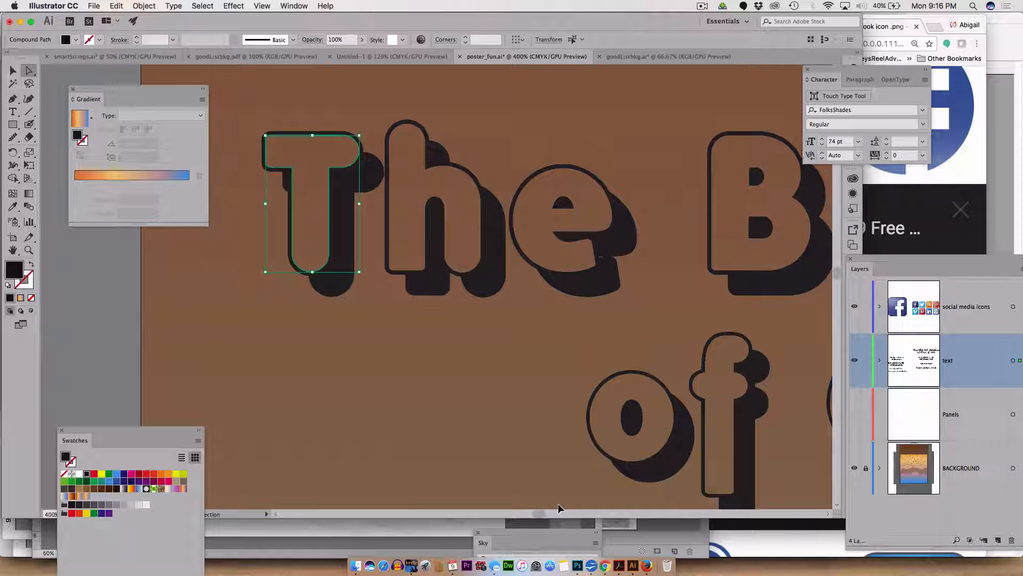
key(super+equal)
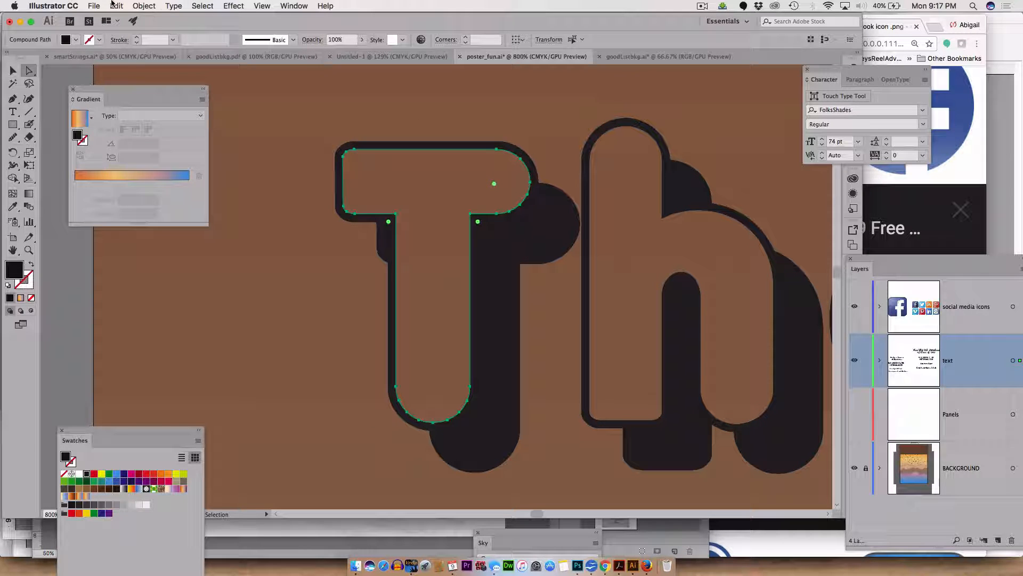
Paste a copy of the T's inner outline in back and try the orange-to-blue linear gradient as its fill
click(114, 5)
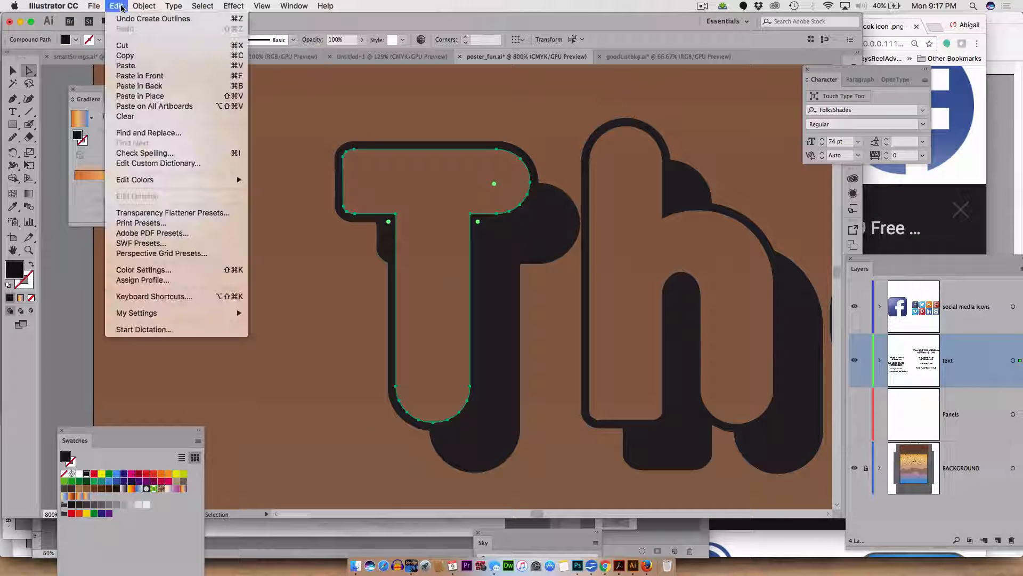
click(139, 59)
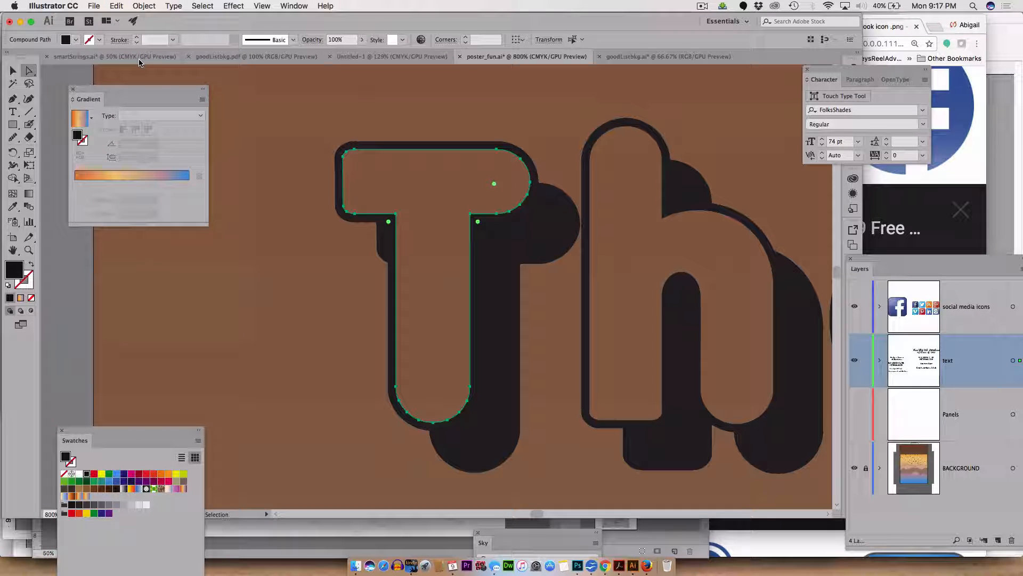
click(118, 6)
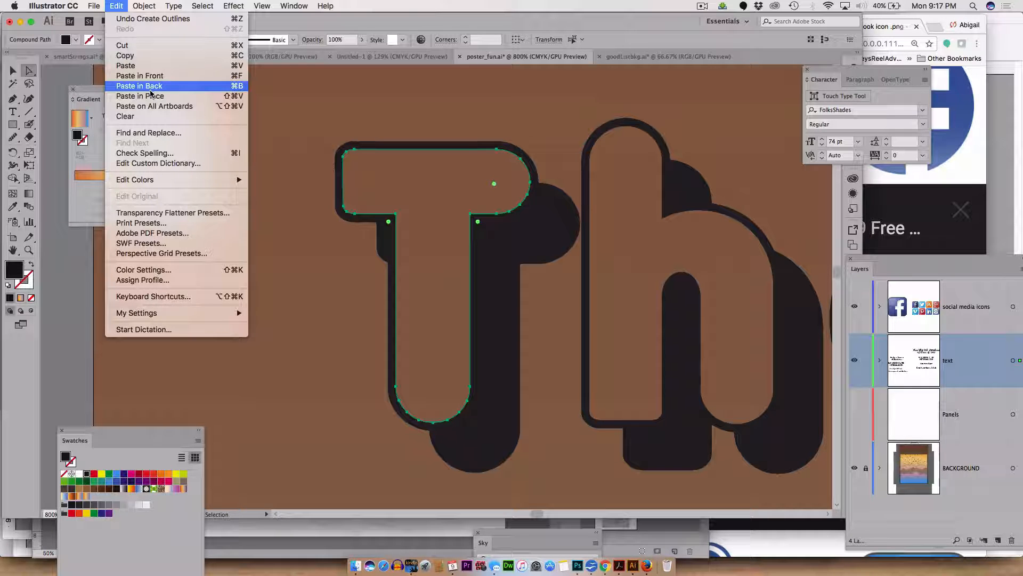
click(149, 86)
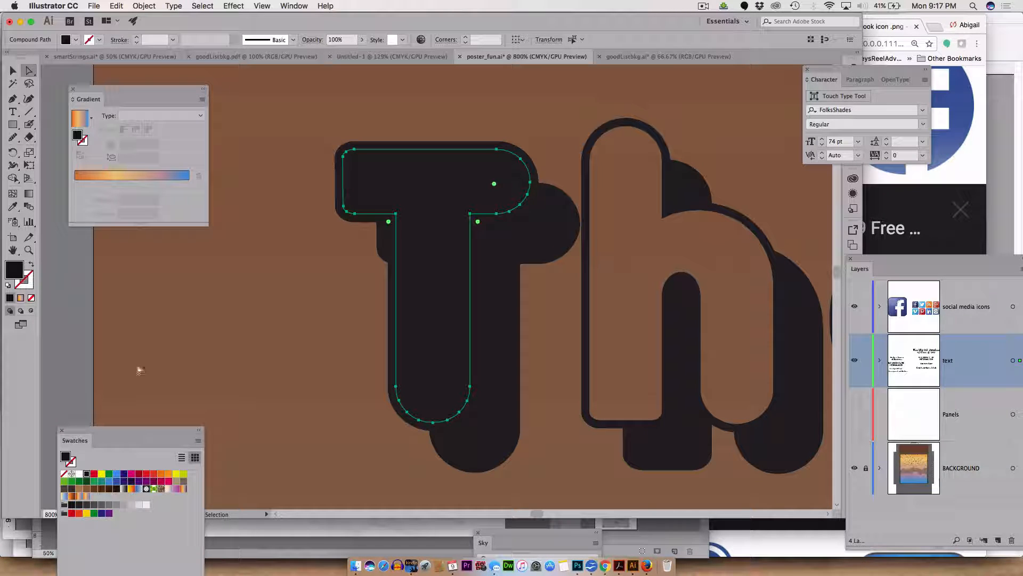
click(85, 122)
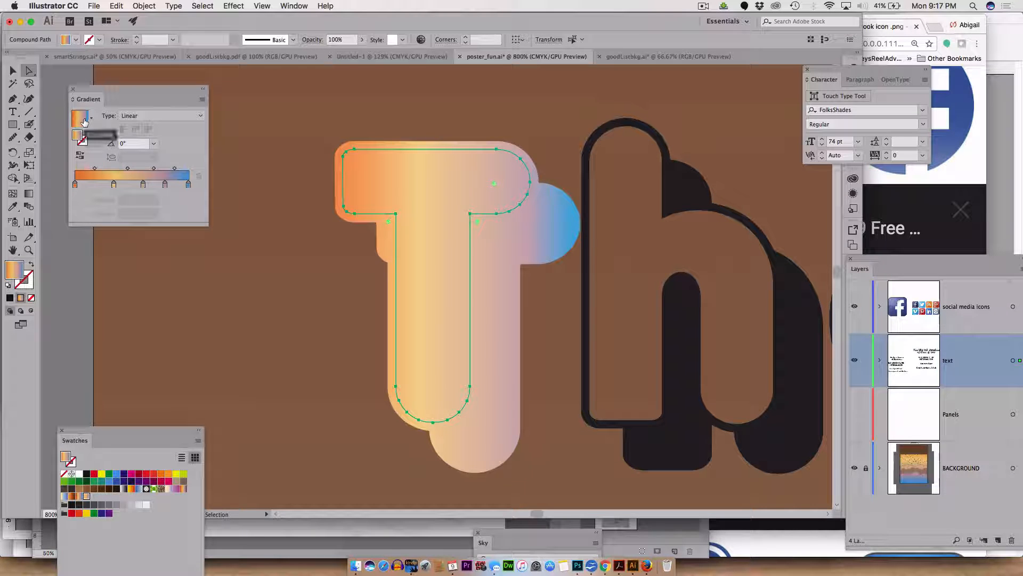
key(super+z)
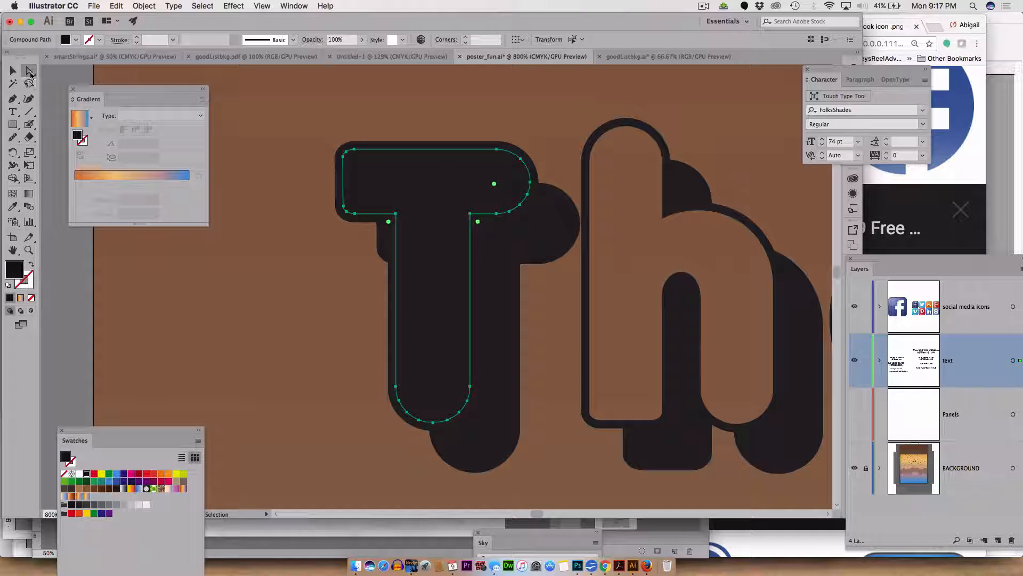
Try moving the T shape aside, and undo back to the T before the pasted copy
click(303, 315)
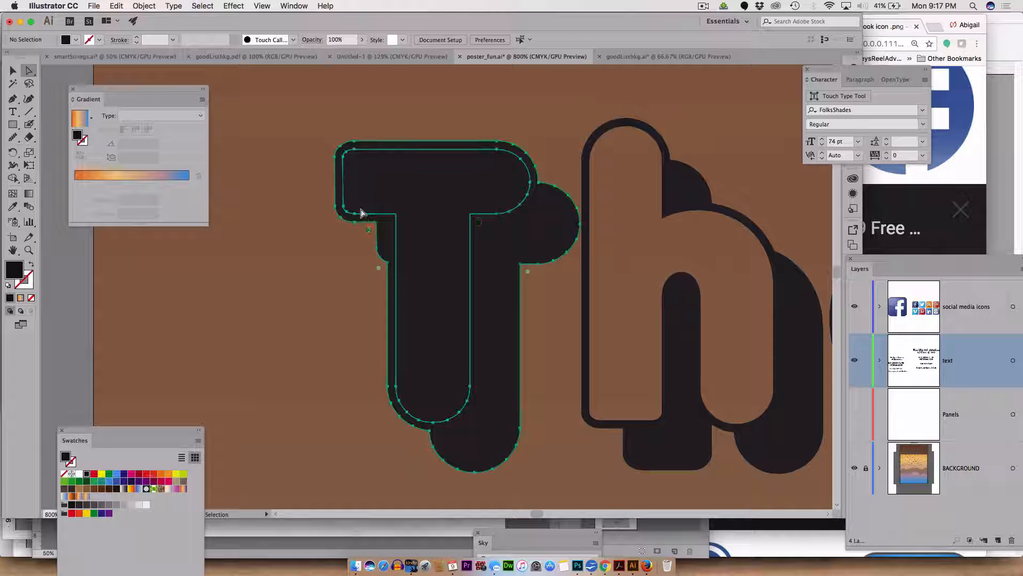
click(361, 212)
right_click(361, 212)
click(260, 308)
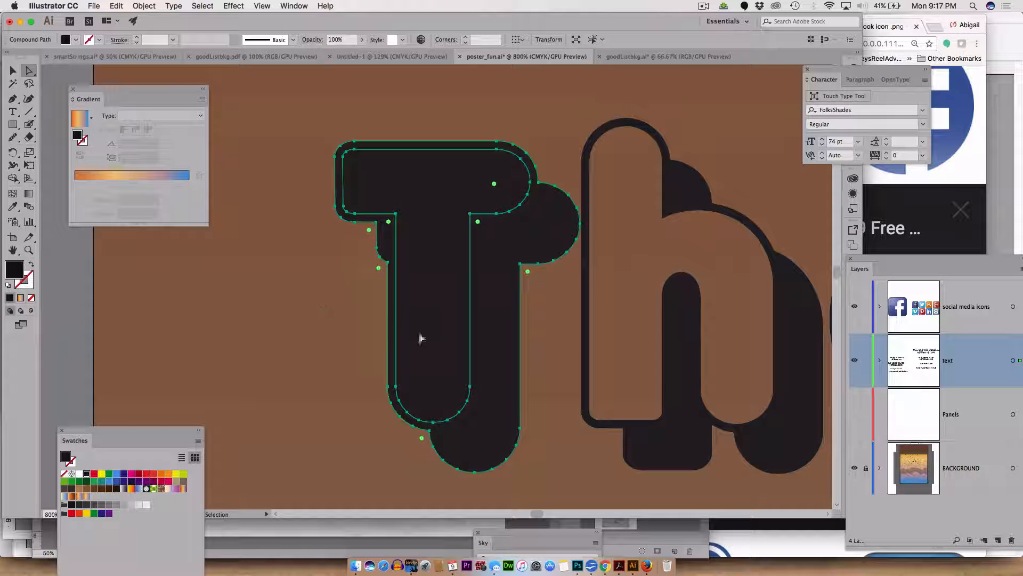
key(v)
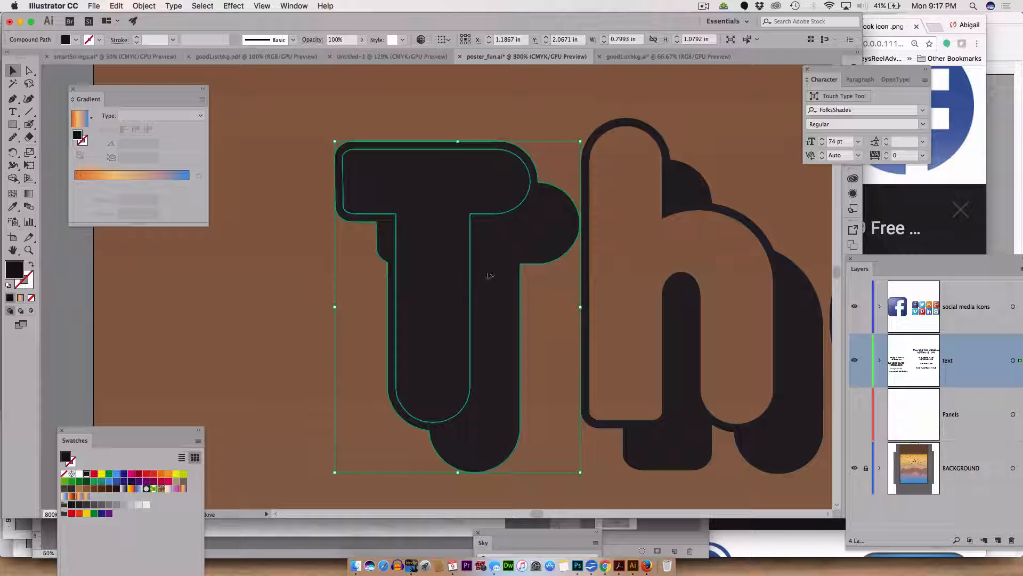
drag(489, 275, 638, 288)
key(super+z)
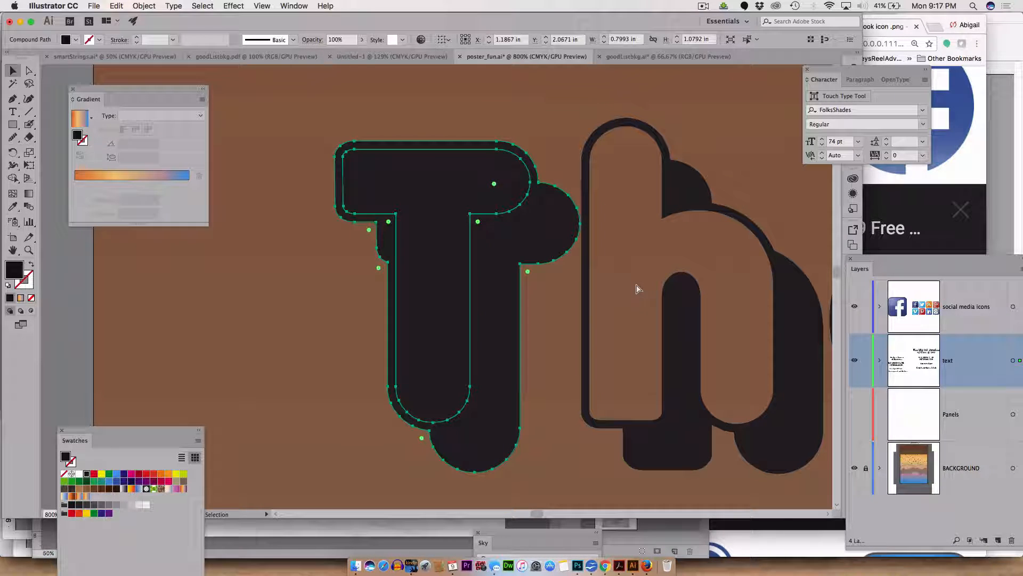
click(267, 285)
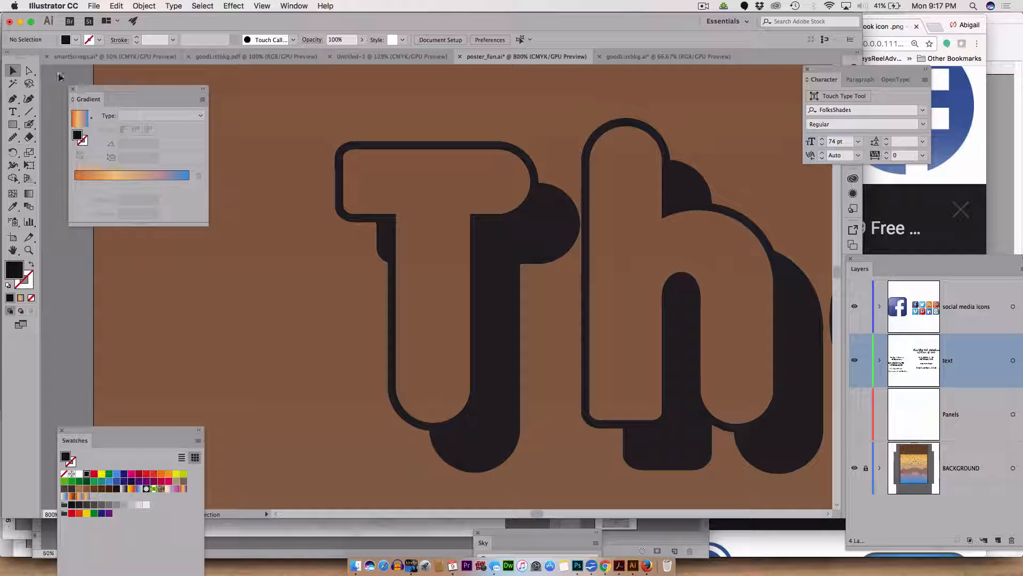
Select the T's inner outline with the Direct Selection tool and release its compound path to make it a separate shape
click(29, 70)
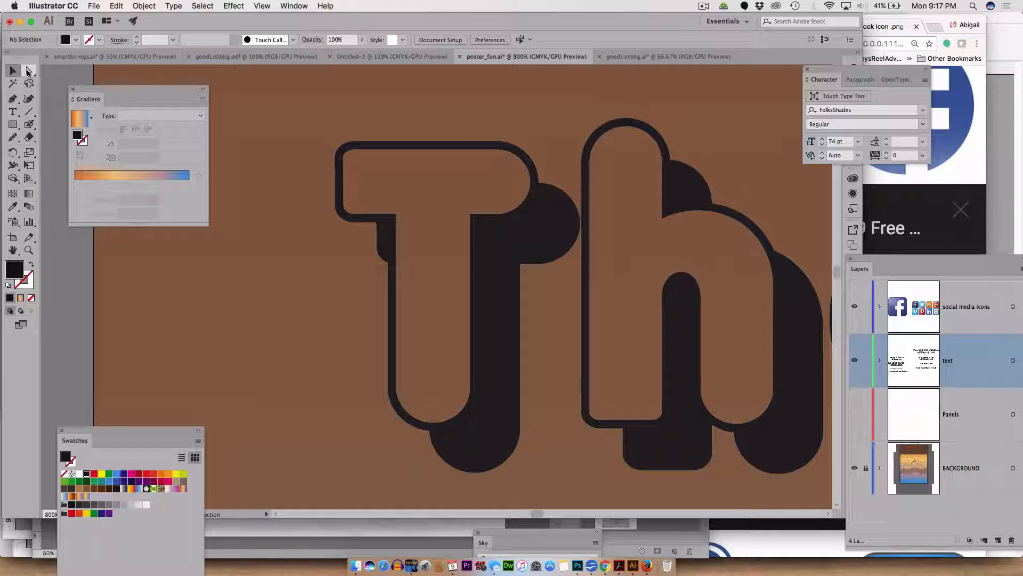
right_click(356, 215)
click(355, 215)
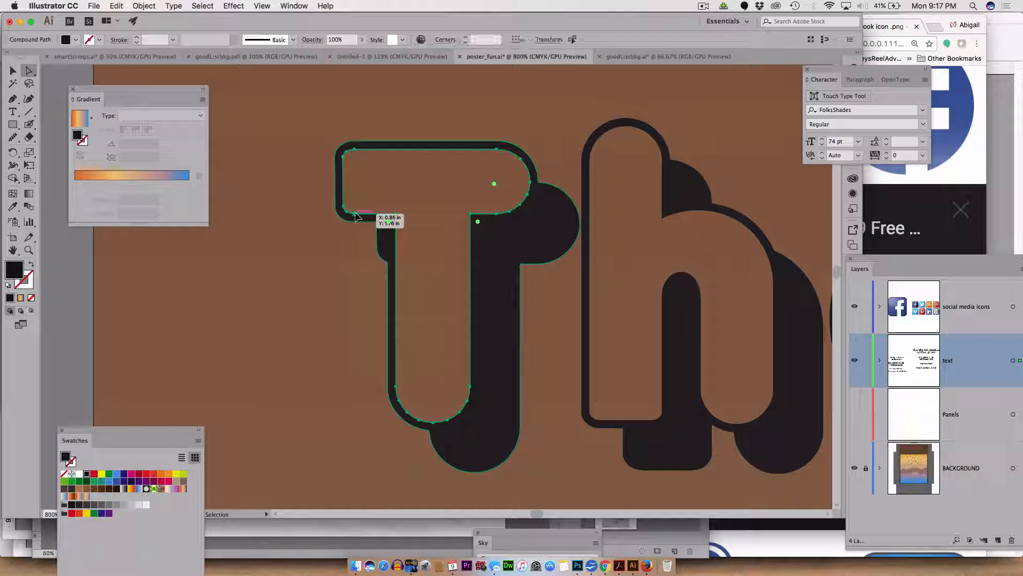
key(super)
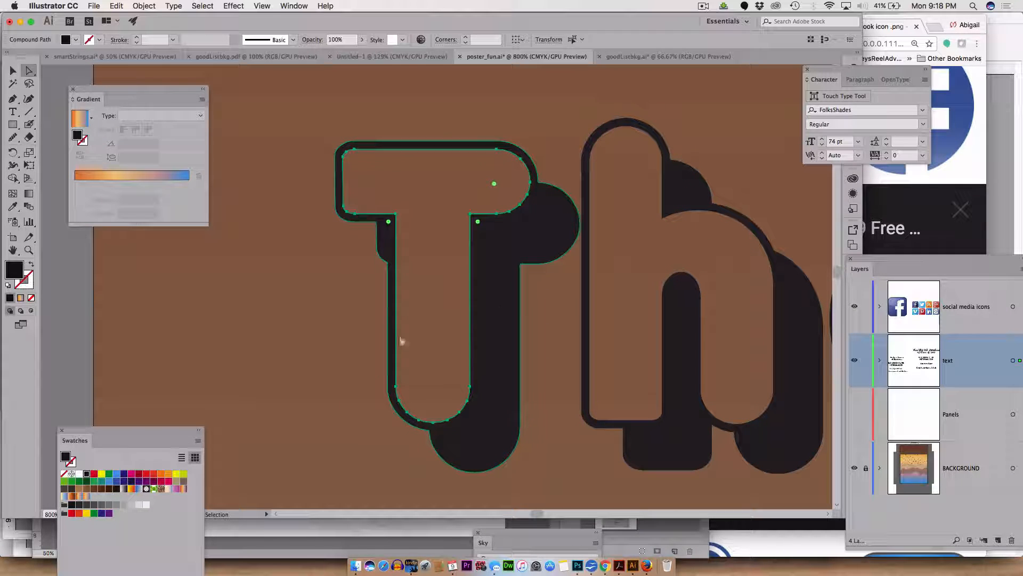
key(alt+shift+super+8)
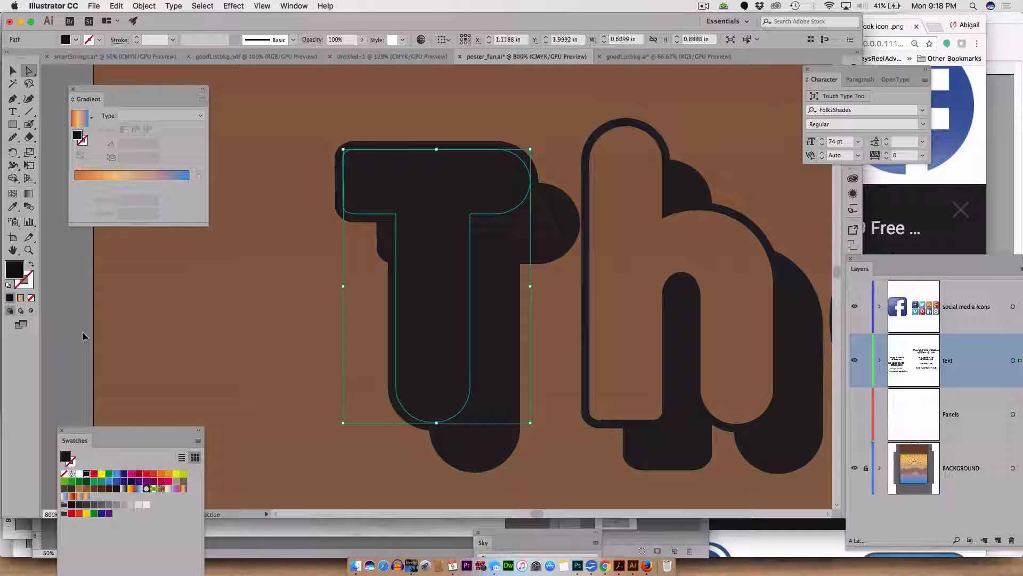
Fill the T's separated inner shape, kept in its original position, with the orange-to-blue linear gradient
drag(434, 336, 245, 339)
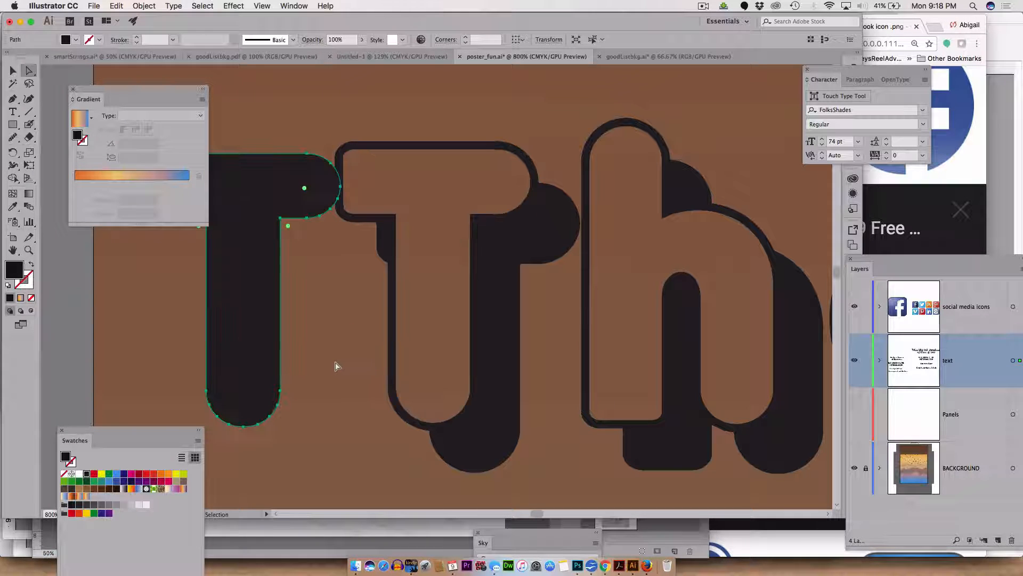
key(super+z)
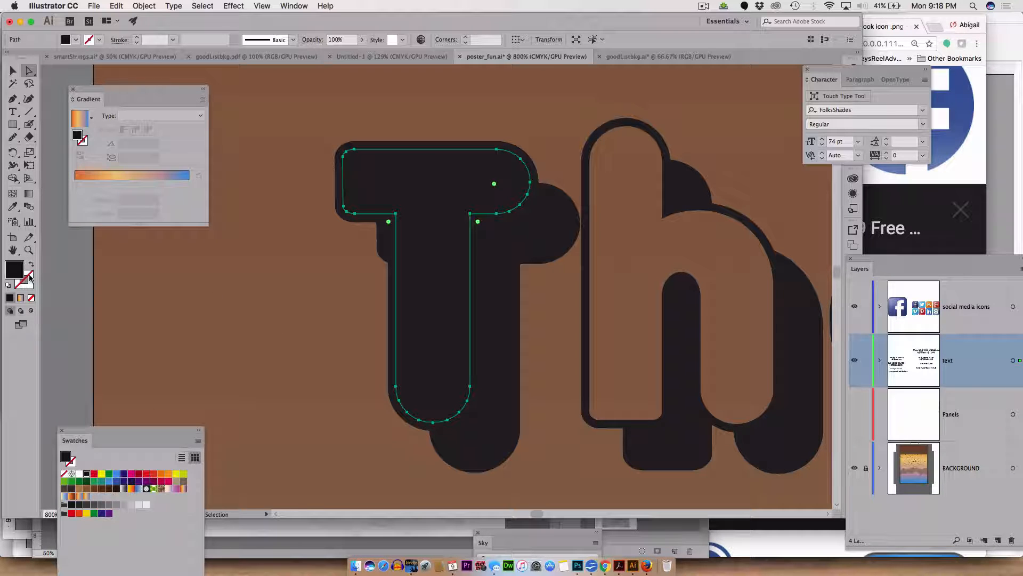
click(21, 298)
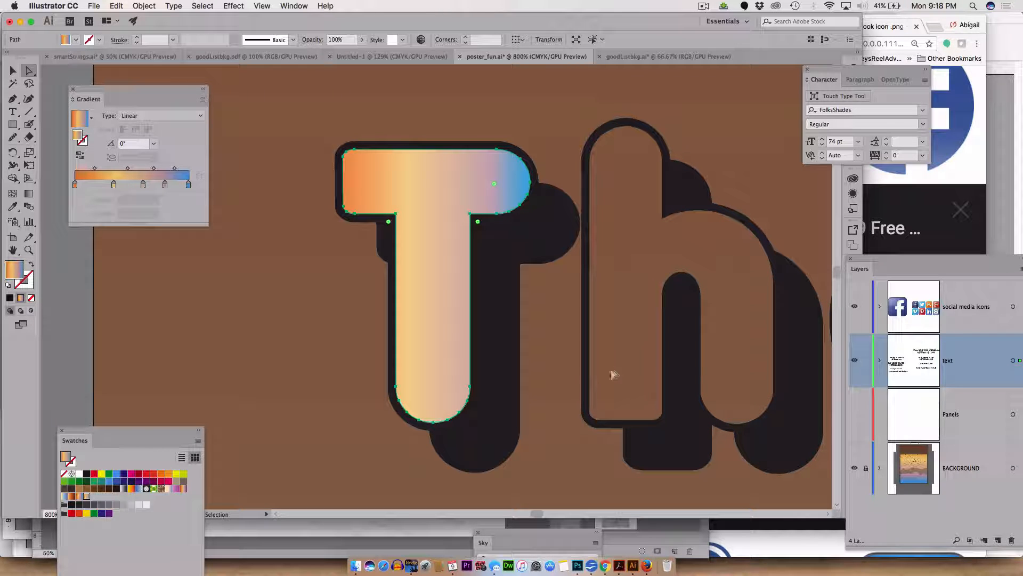
Try pasting a copy of the h's inner outline in front and filling it with the orange-to-blue linear gradient
click(591, 401)
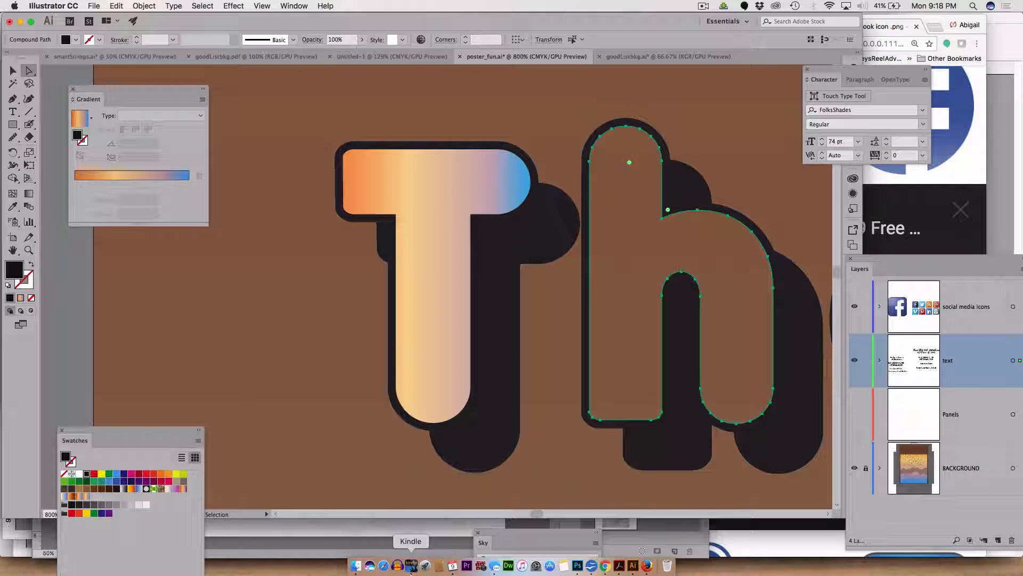
key(super+v)
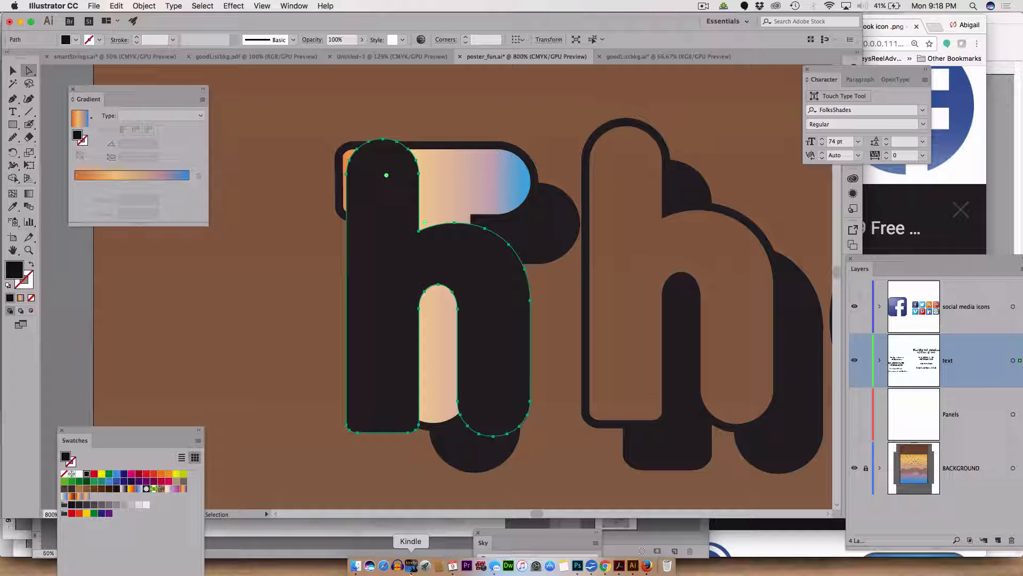
key(super+z)
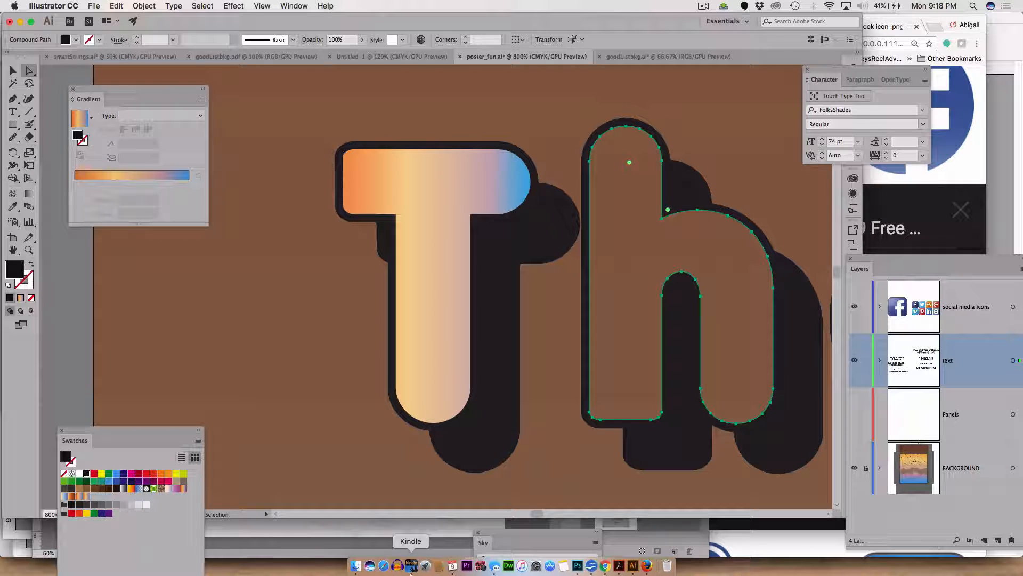
key(super+f)
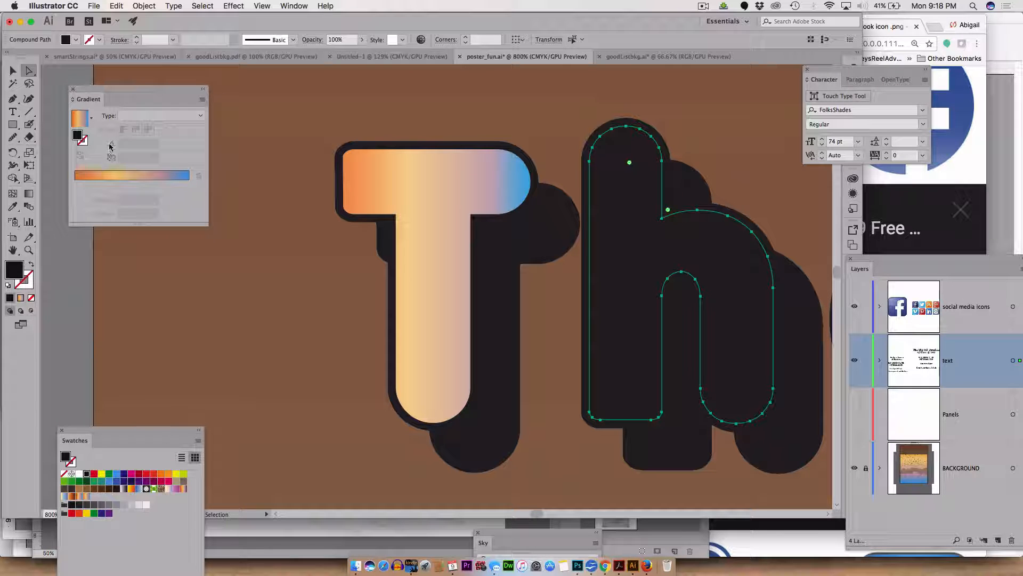
click(81, 118)
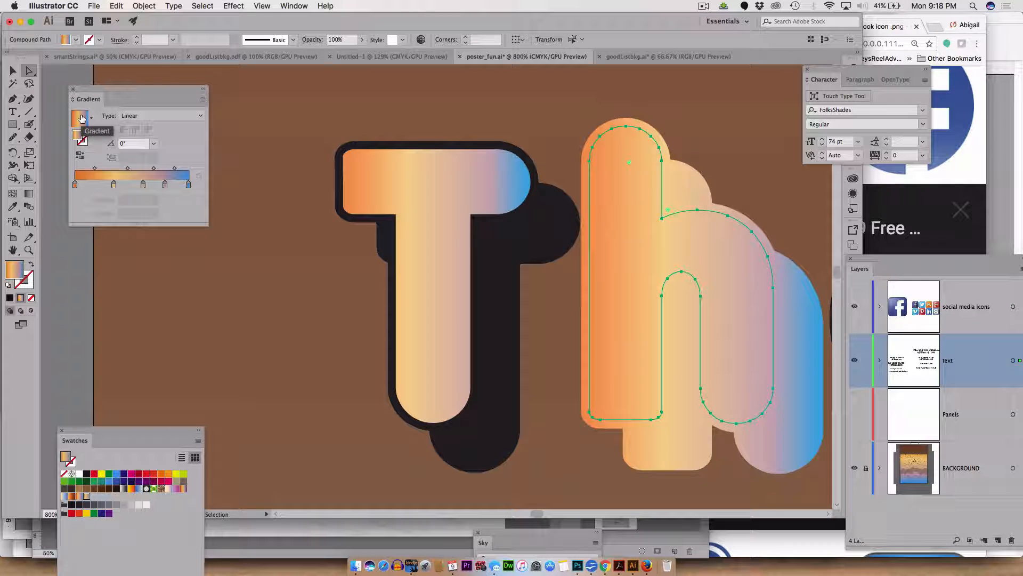
key(super+z)
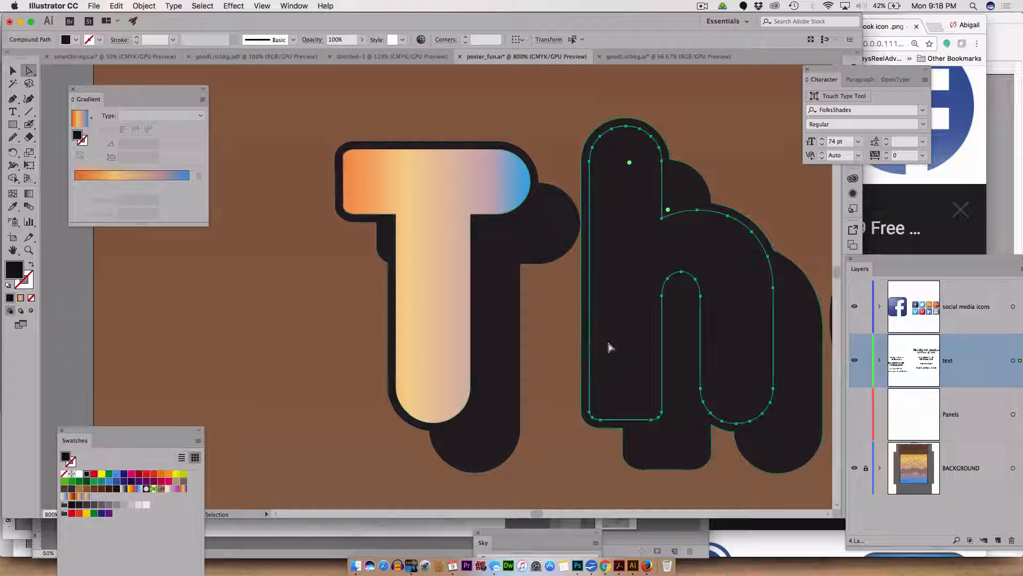
Reselect the h's inner outline, retry the gradient fill, and undo back to the original h beside the gradient-filled T
click(562, 381)
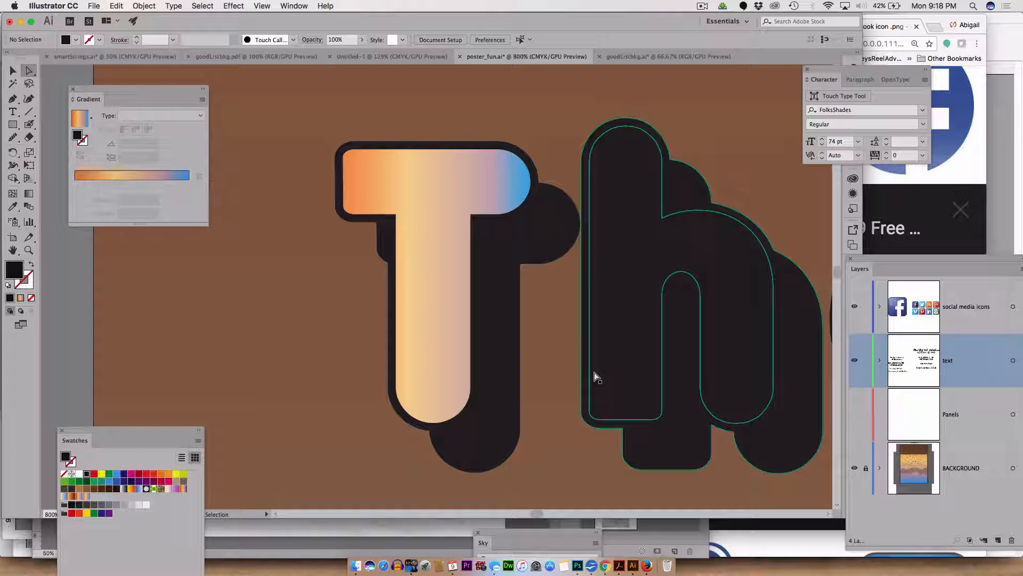
click(591, 377)
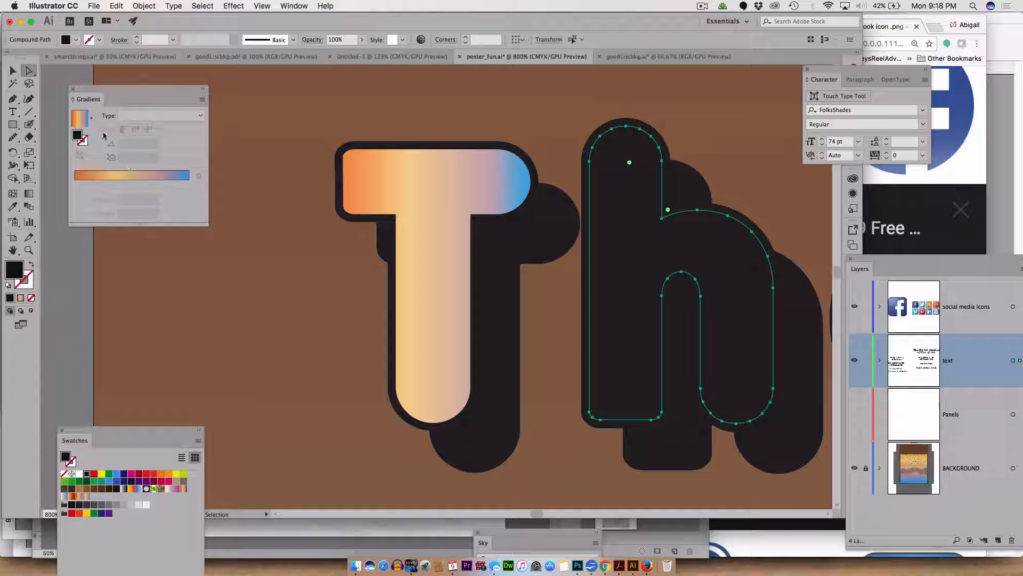
click(80, 119)
key(super+z)
click(516, 427)
key(super+z)
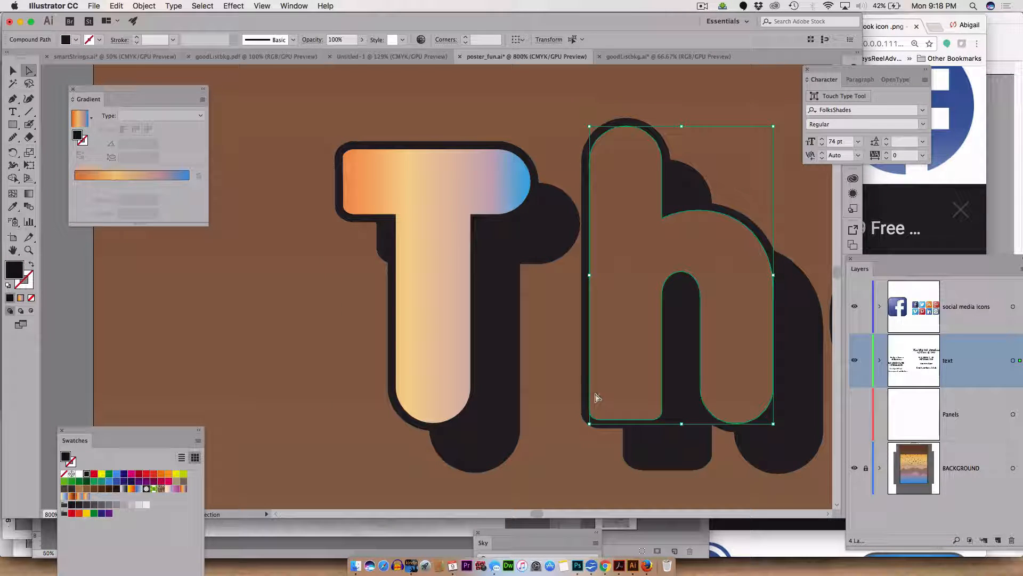
key(super+z)
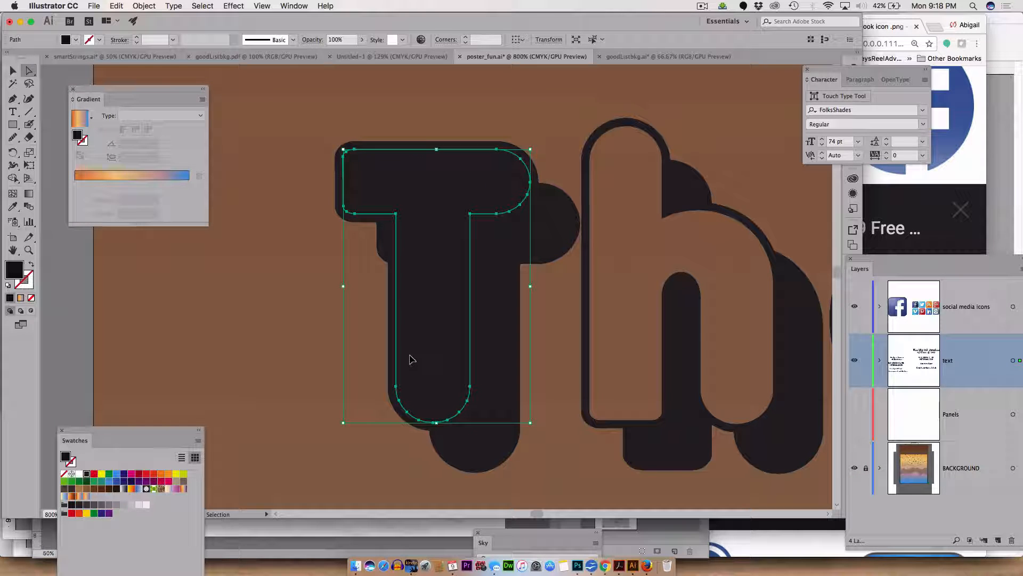
key(super+shift+z)
click(305, 339)
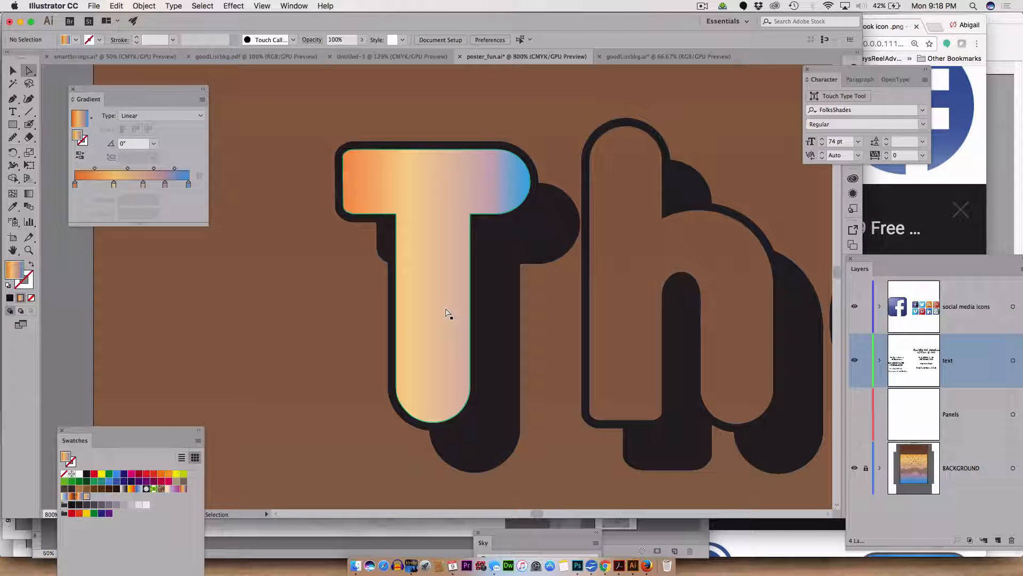
Place a separate pasted copy of the h's inner outline over the letter and fill it with the orange-to-blue linear gradient
drag(104, 427, 144, 289)
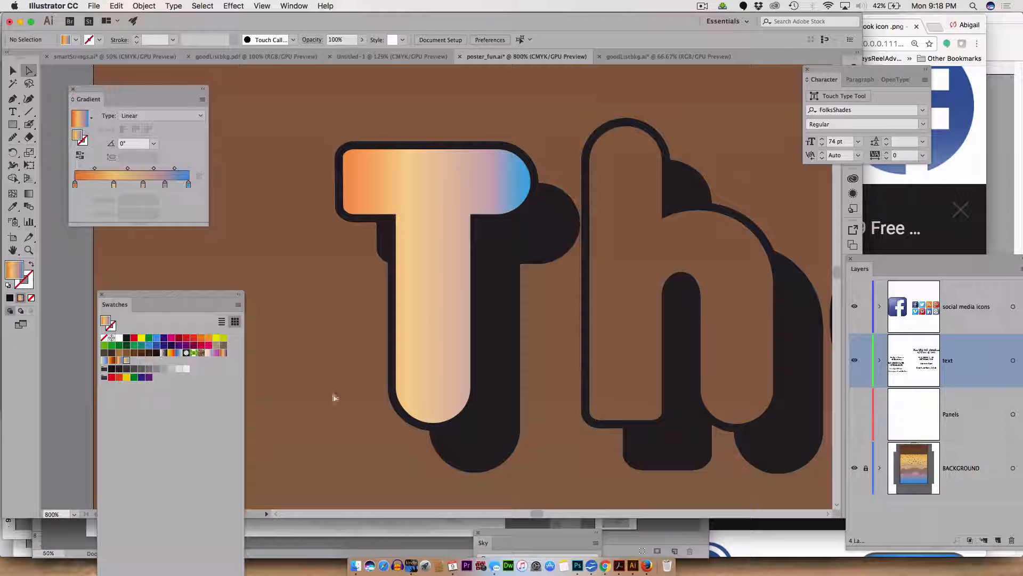
click(595, 420)
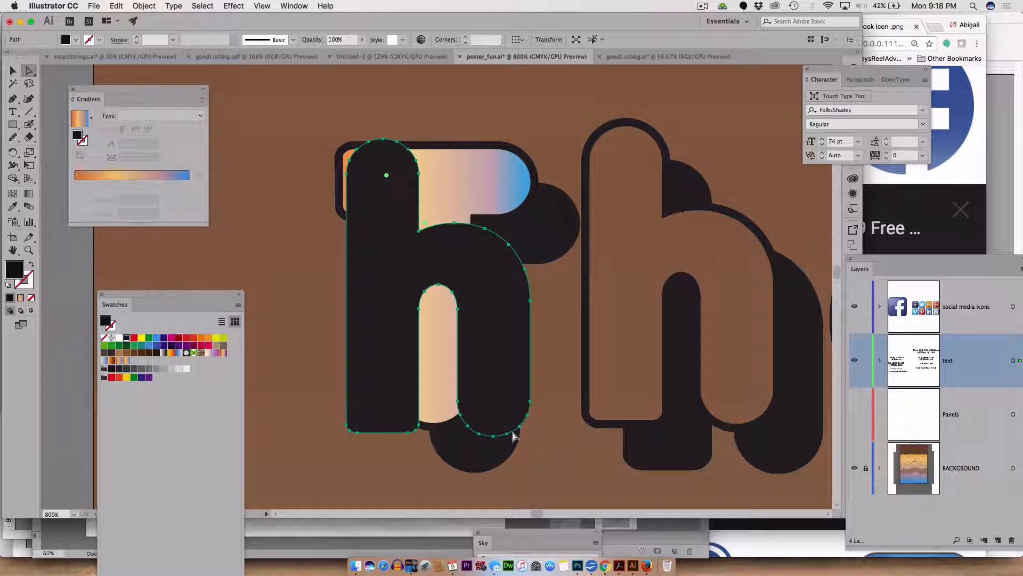
drag(504, 390, 750, 378)
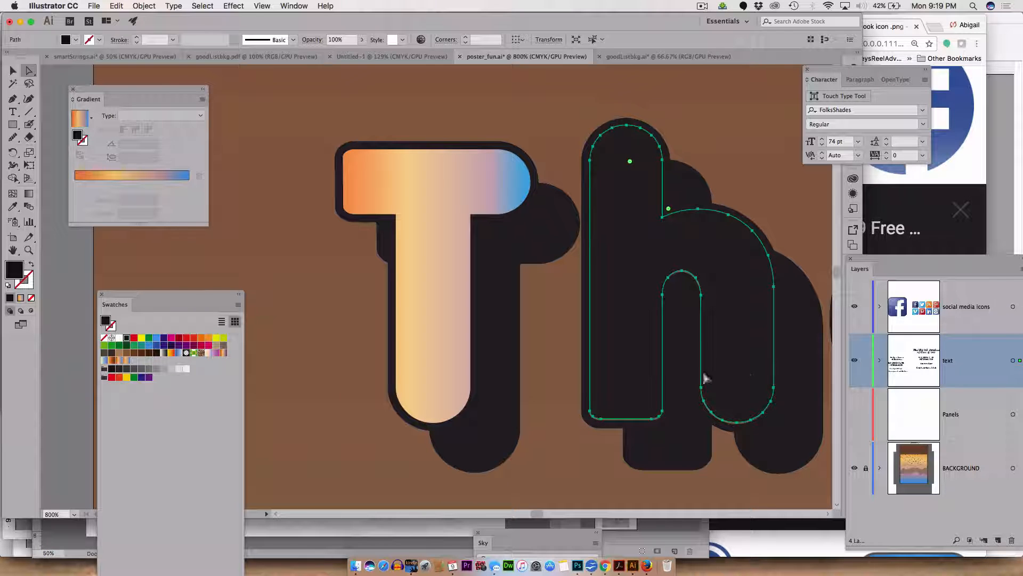
click(82, 123)
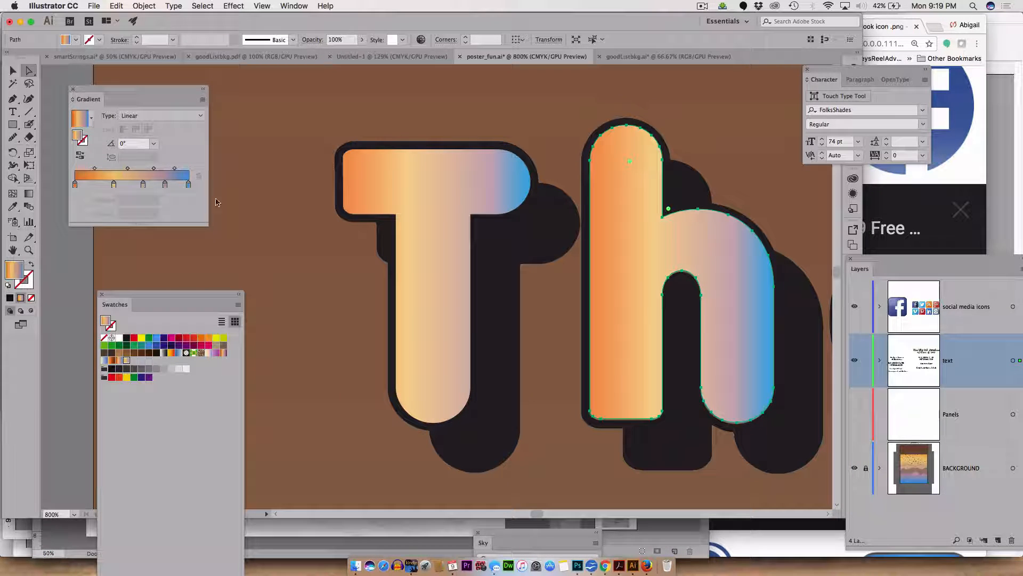
Try pasting a copy of the e's inner outline in front with the orange-to-blue gradient fill, and undo both changes
scroll(581, 323, right, 1)
scroll(581, 322, right, 5)
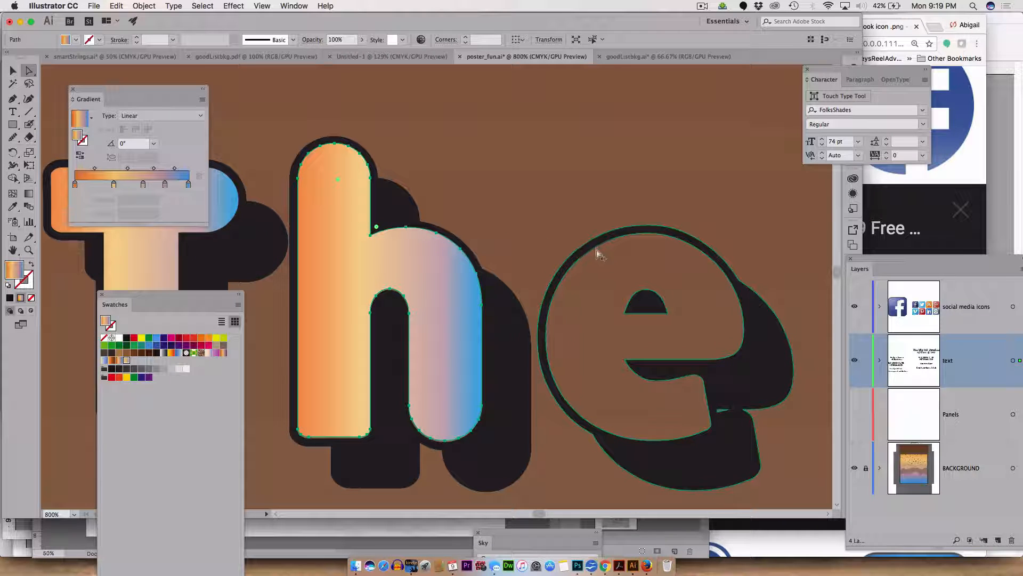
click(592, 251)
click(590, 251)
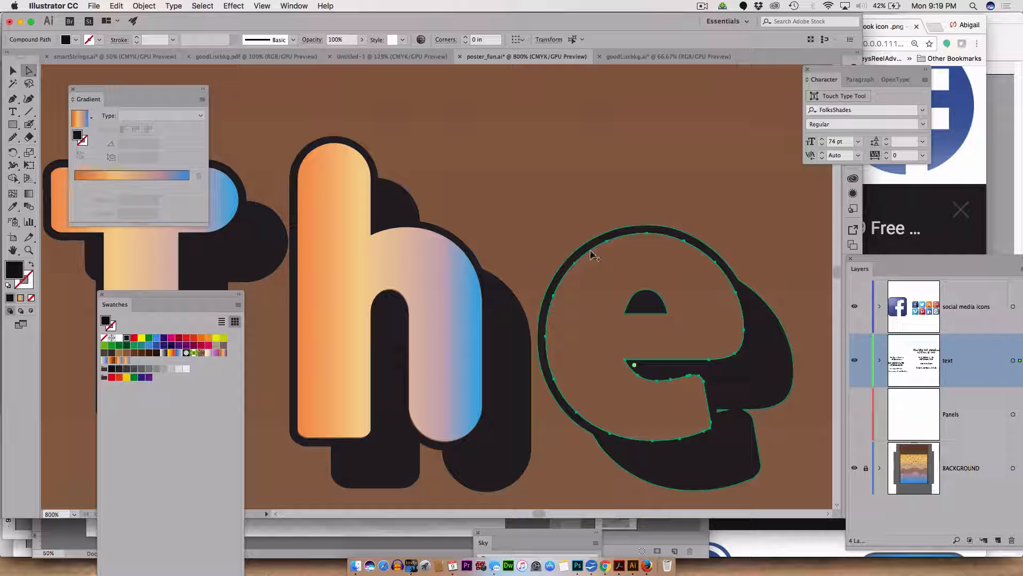
click(529, 196)
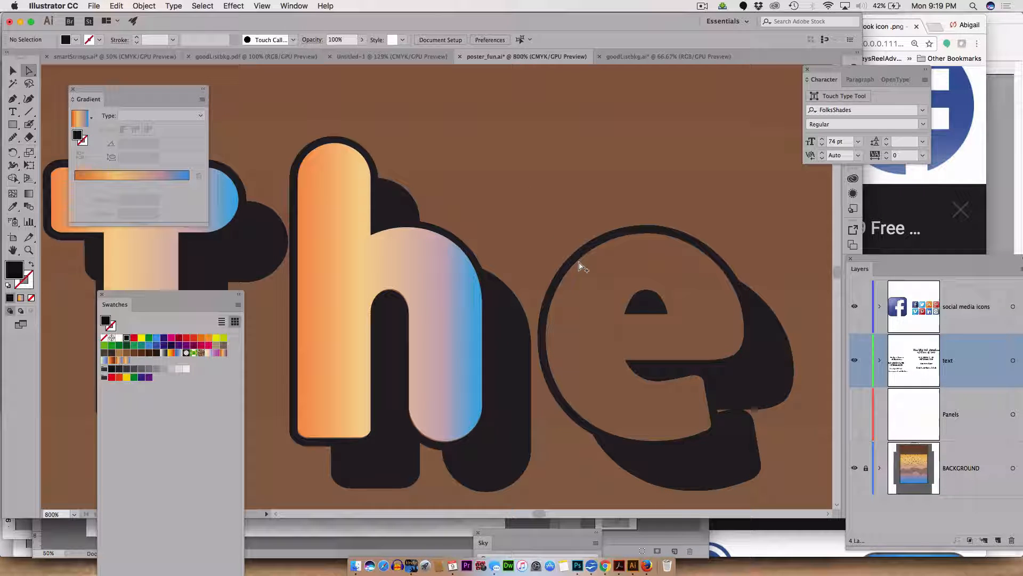
click(581, 266)
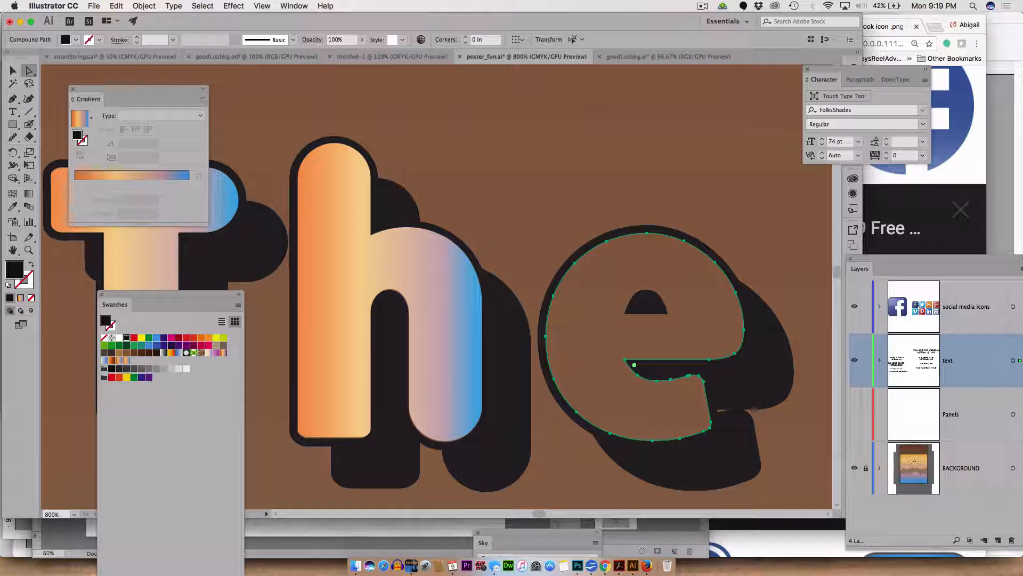
key(super+z)
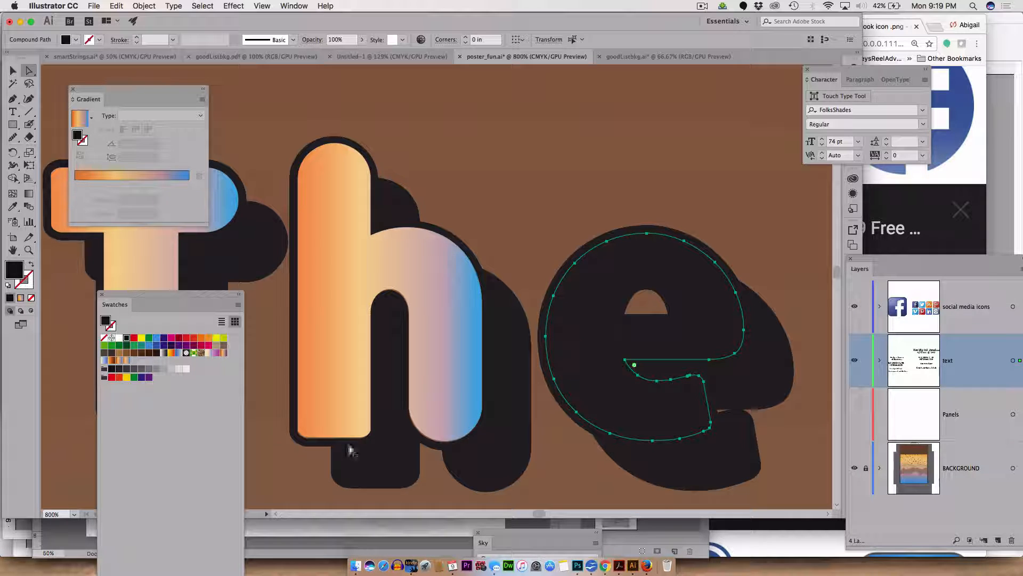
click(81, 123)
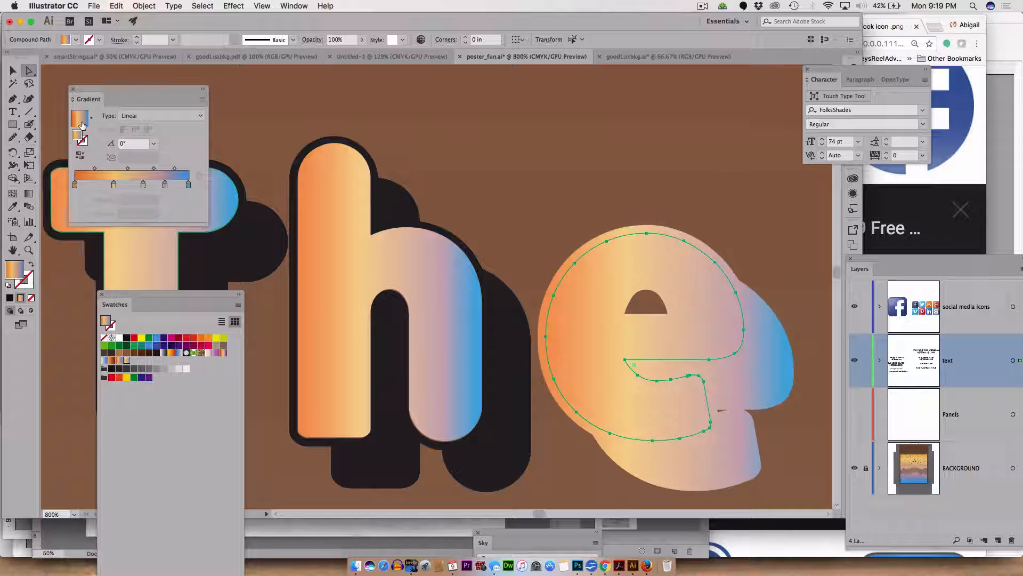
key(super+z)
key(super+z)
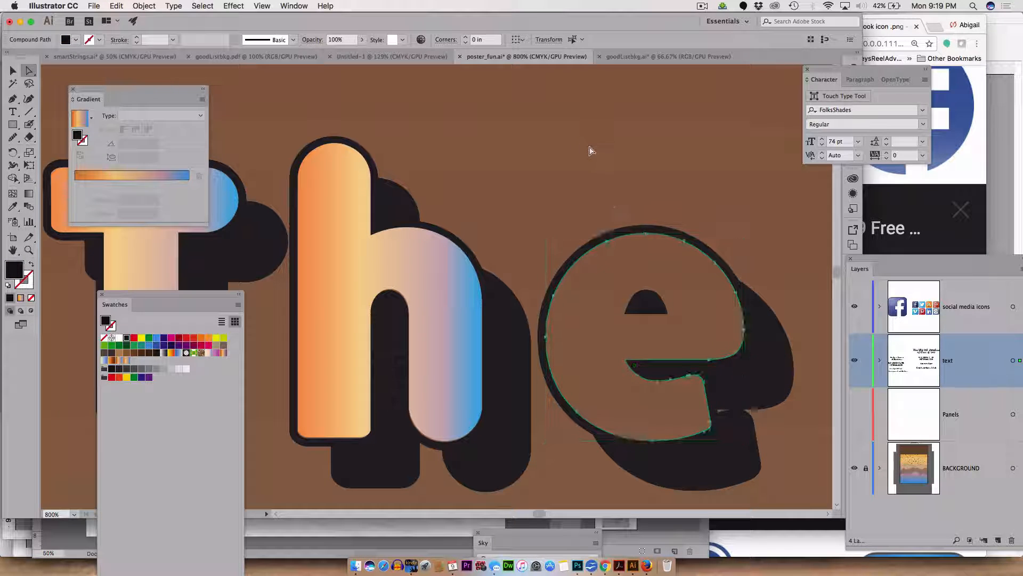
Try aligning a separate pasted copy of the e's inner outline over the letter by hand, and delete that copy
click(589, 151)
click(587, 257)
key(super+v)
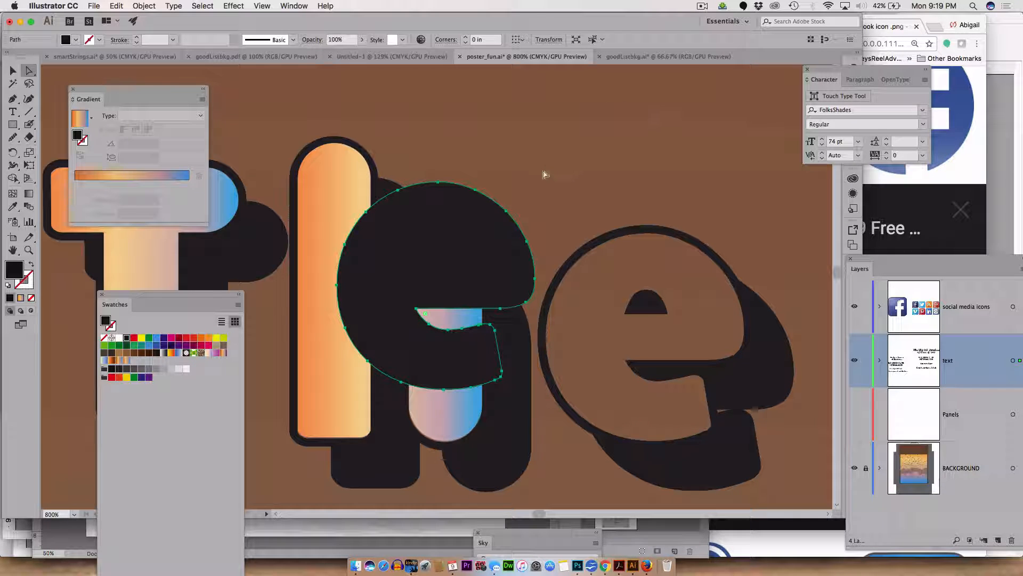
drag(501, 260, 708, 314)
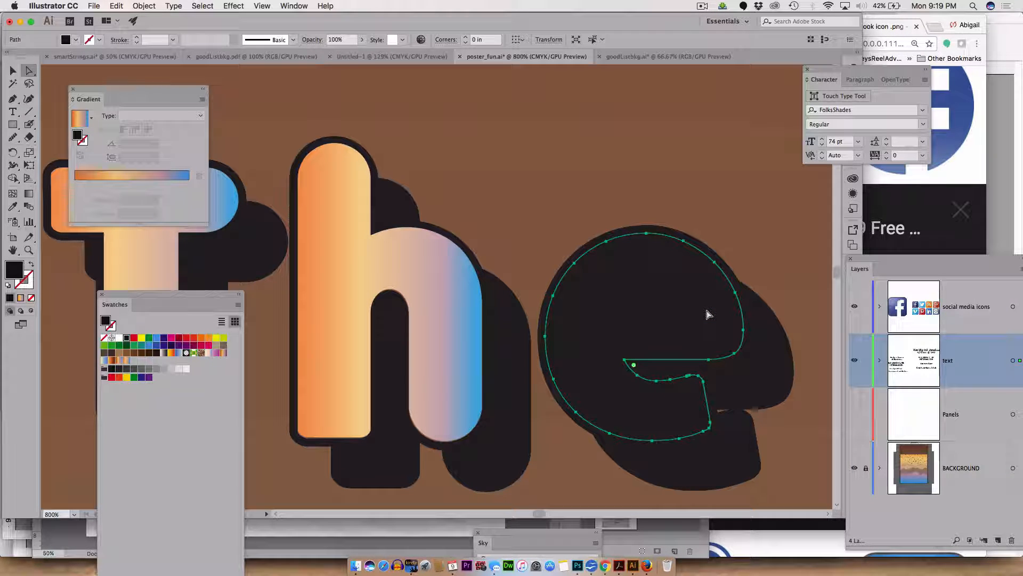
key(Delete)
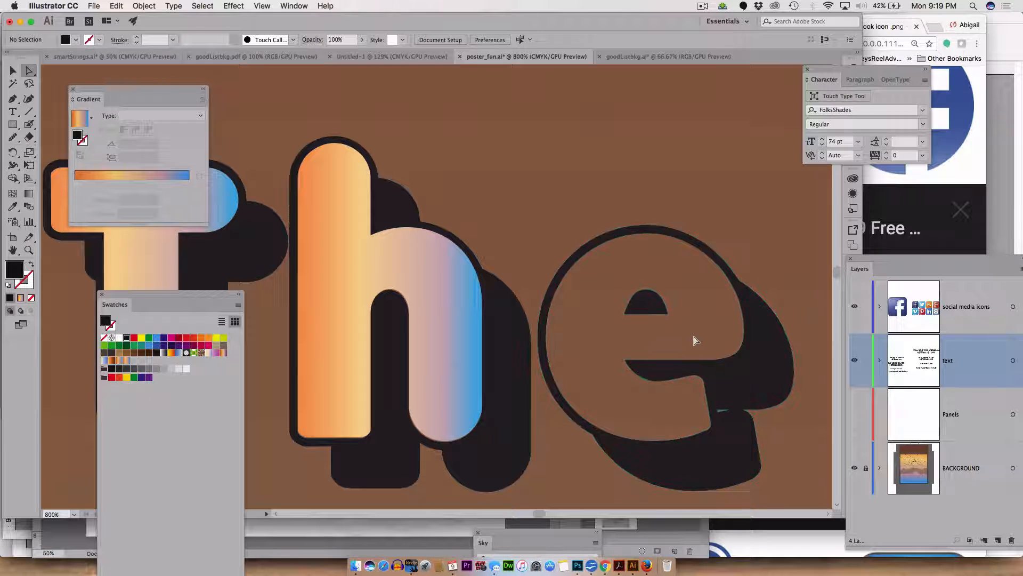
Paste the e's inner outline in front at its original position and fill it with the orange-to-blue linear gradient
click(12, 69)
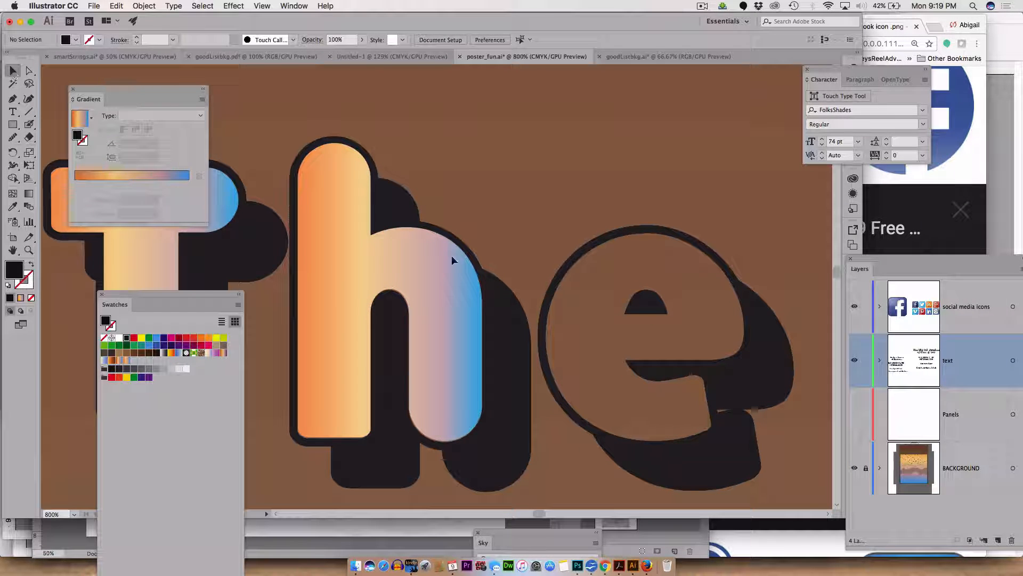
click(761, 379)
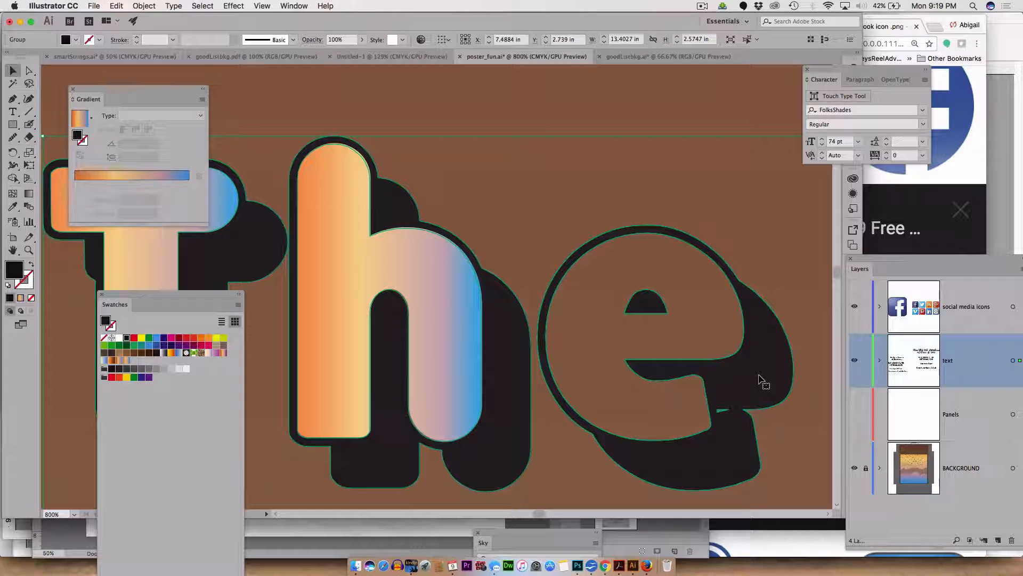
click(762, 379)
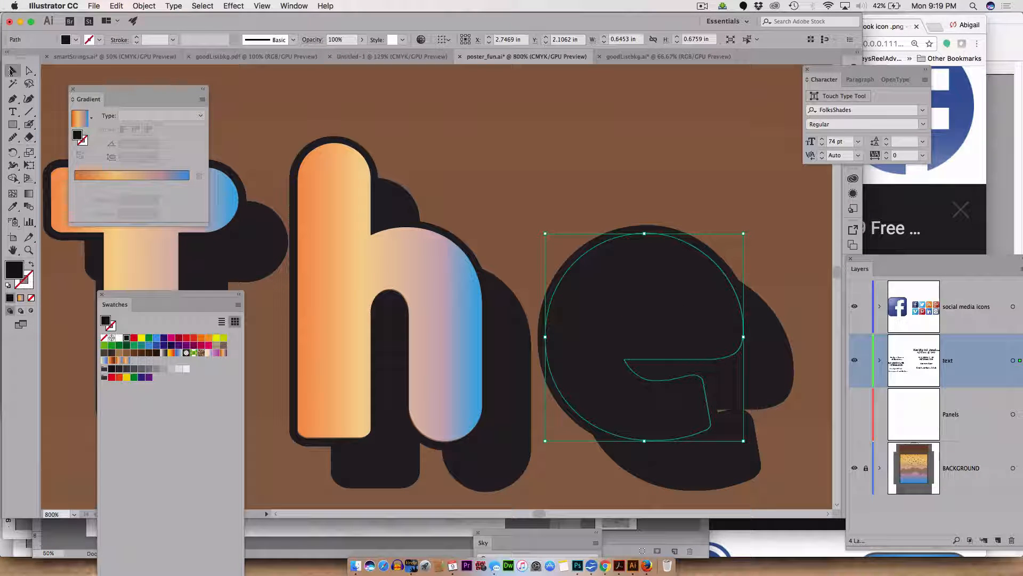
click(80, 121)
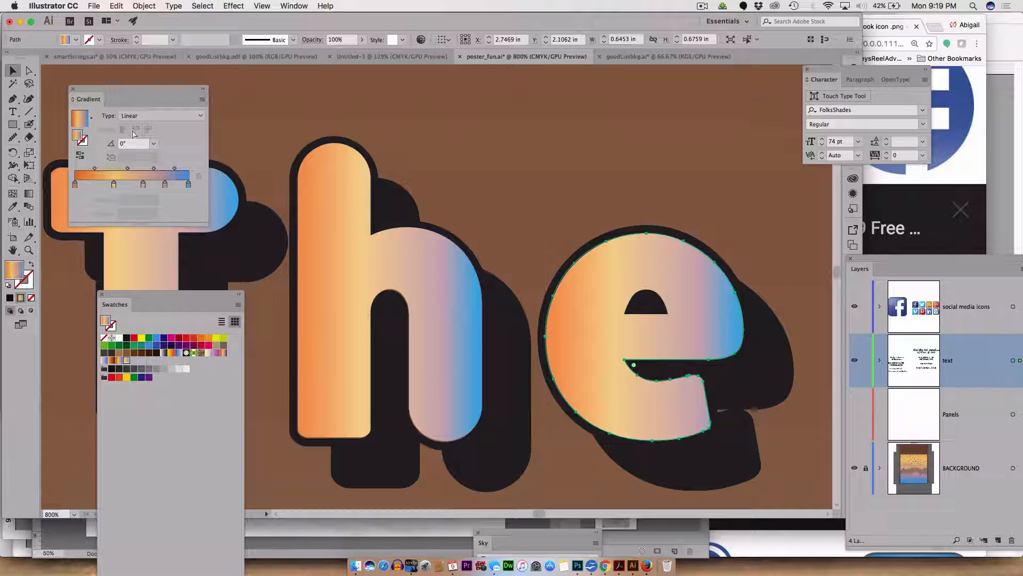
Select the gradient-filled inner shapes of the T, h and e together with the Direct Selection tool
key(super+minus)
key(super+minus)
key(super+minus)
key(super+minus)
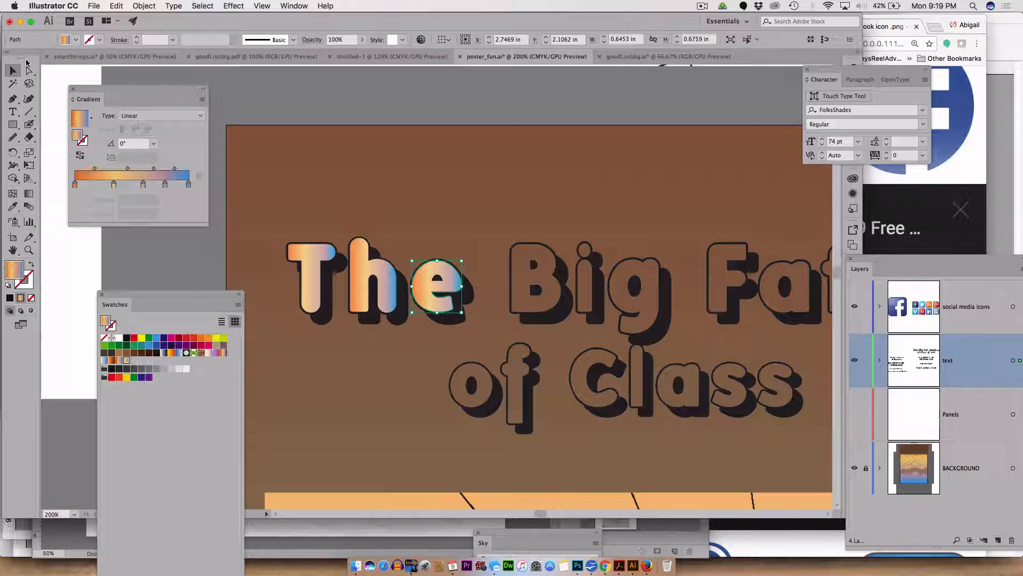
key(a)
shift+click(313, 282)
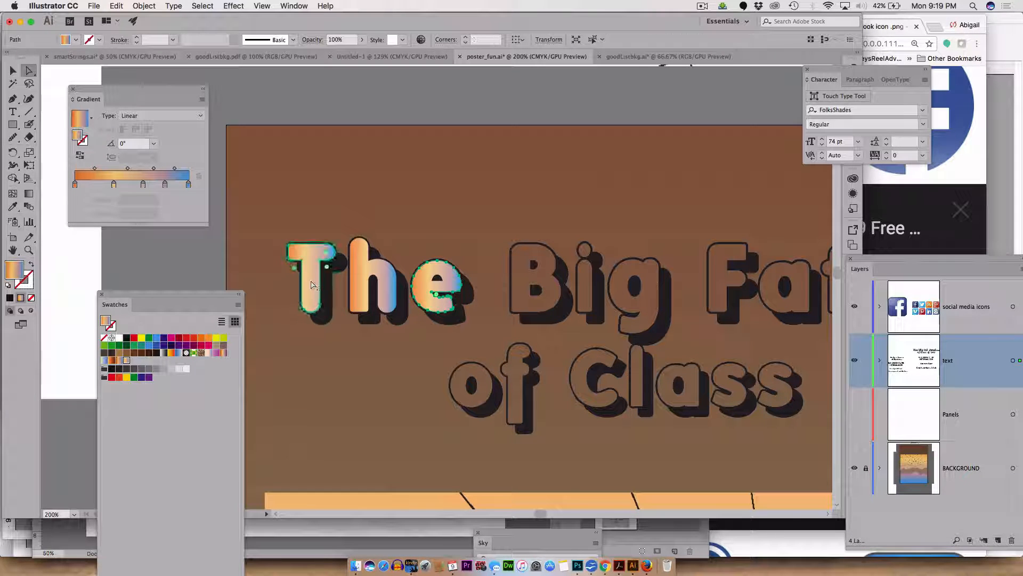
shift+click(363, 289)
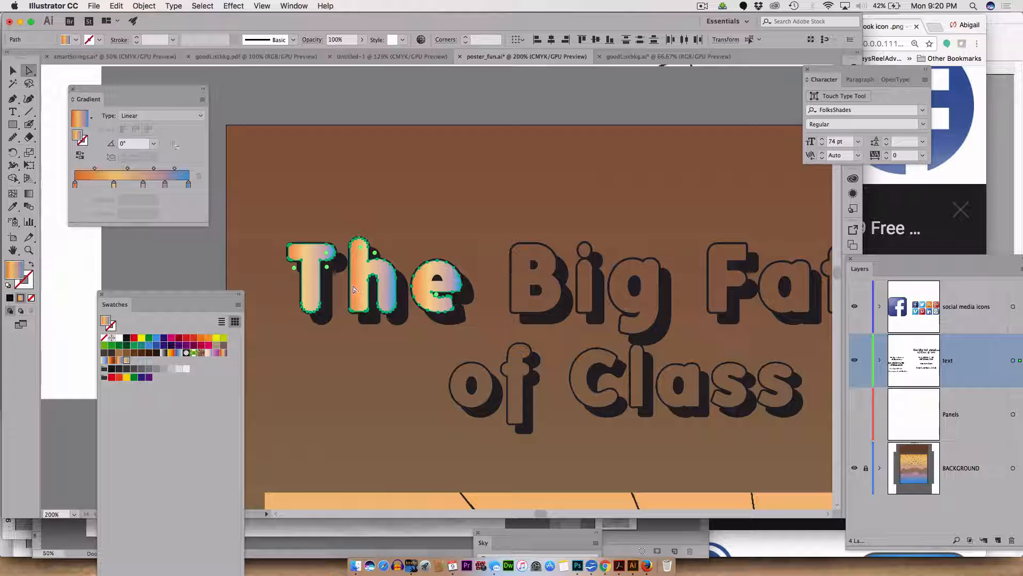
Redirect the gradient vertically across the T, h and e inner shapes, running from orange at the top to blue at the bottom
click(29, 195)
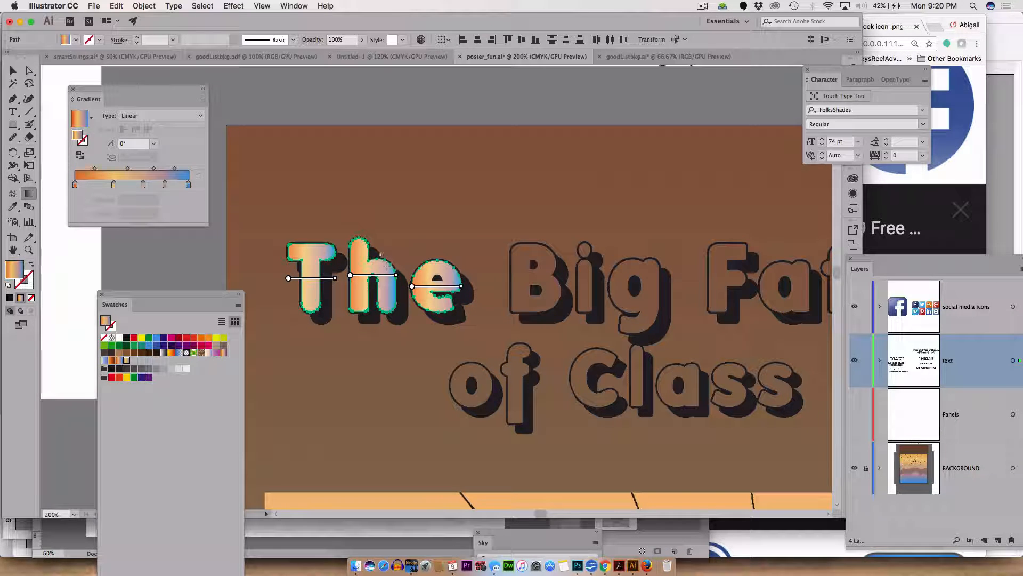
drag(360, 243, 359, 307)
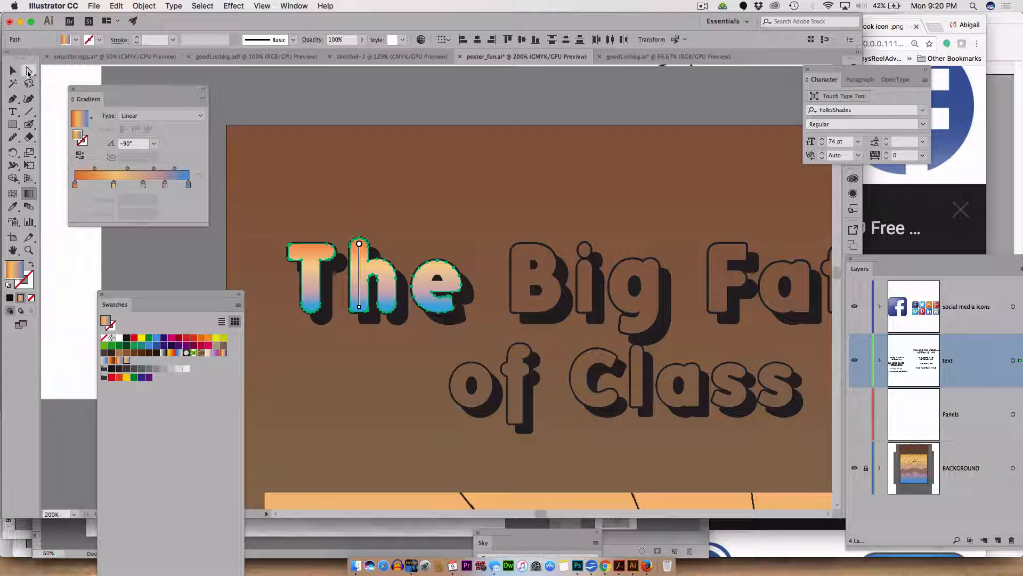
click(28, 72)
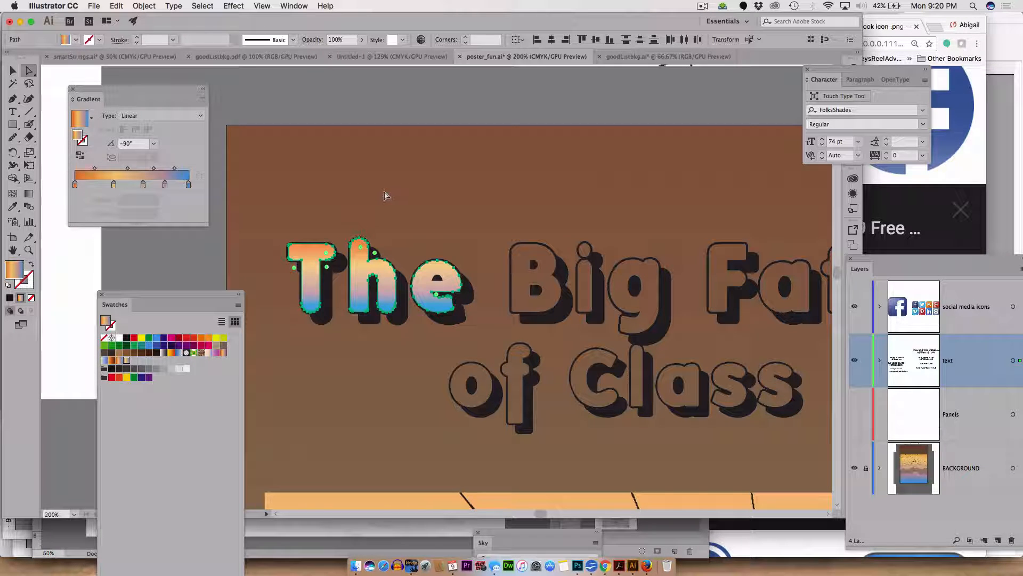
click(384, 195)
Move the gradient-filled inner shapes of the T, h and e onto a new layer and place that layer directly below the text layer
click(310, 285)
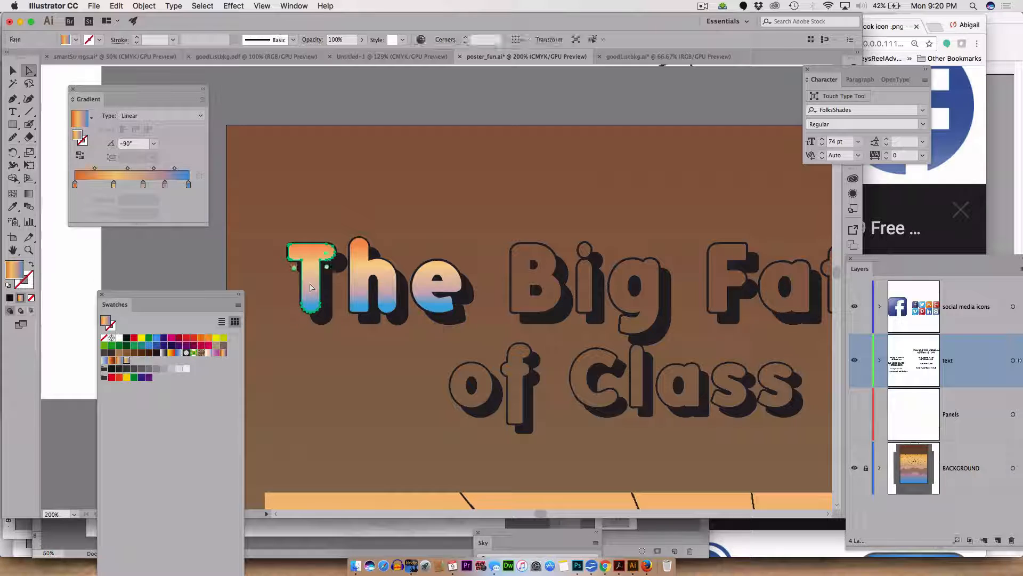
shift+click(358, 282)
shift+click(432, 291)
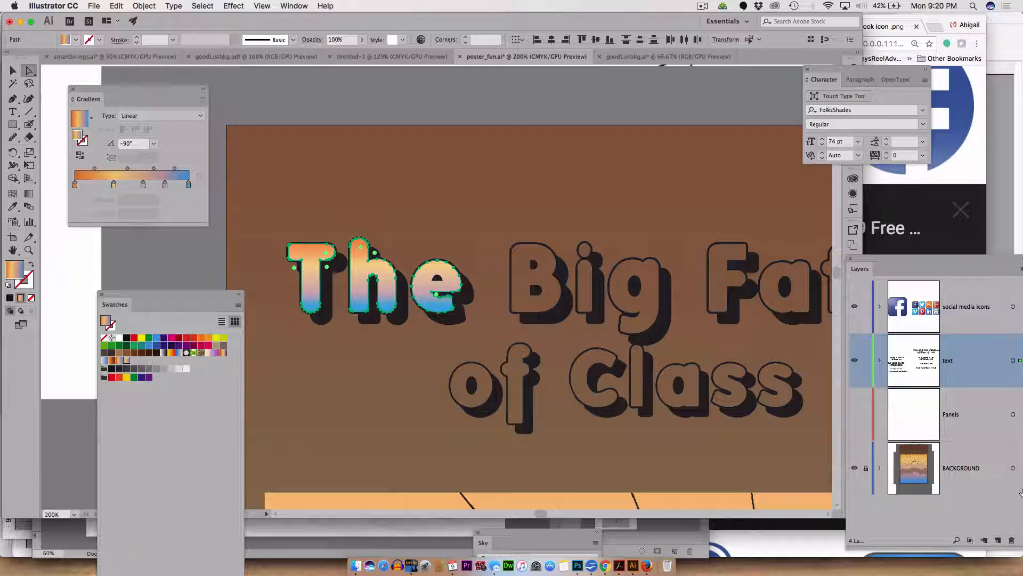
click(1000, 540)
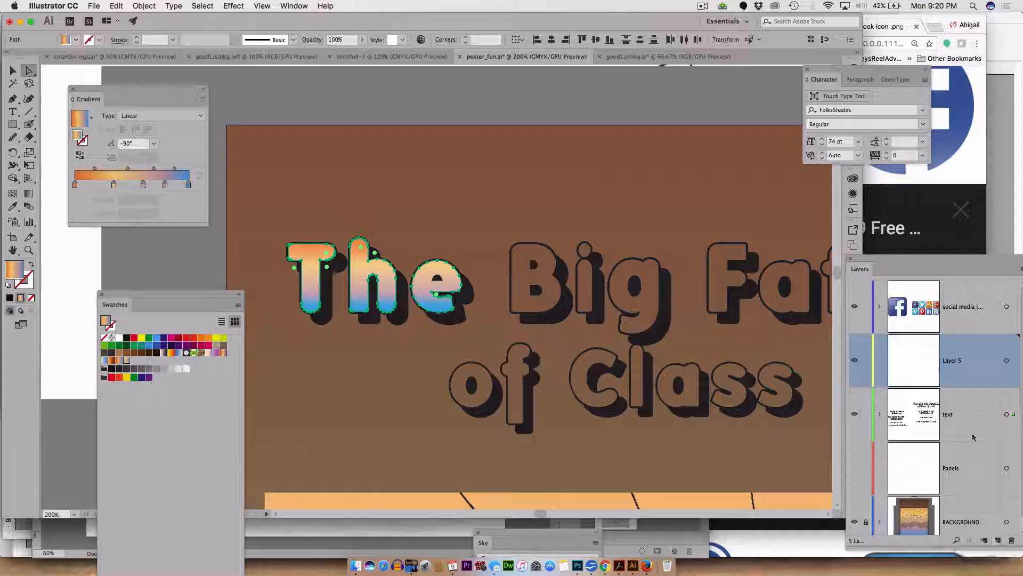
click(963, 397)
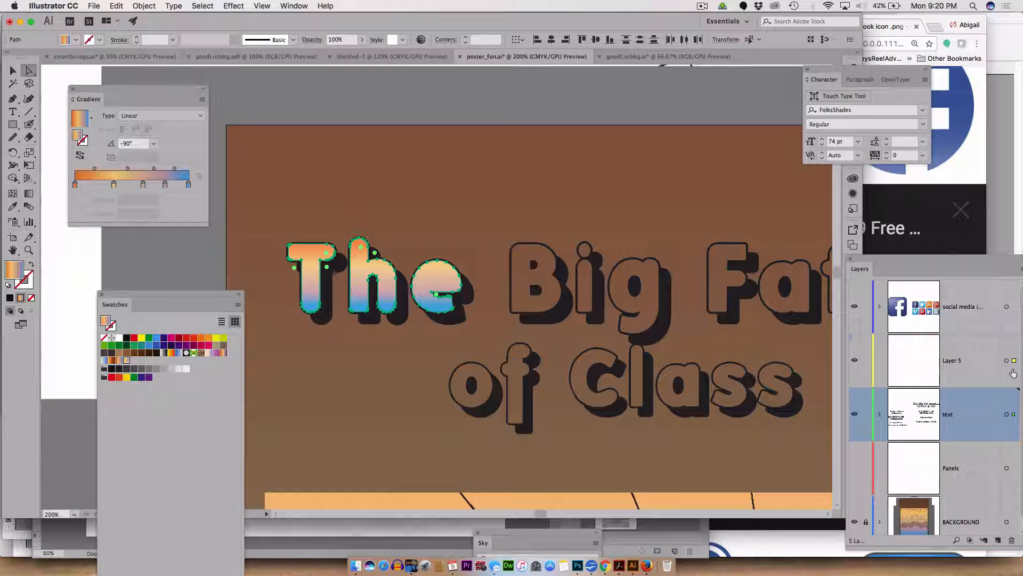
drag(1013, 373, 1014, 362)
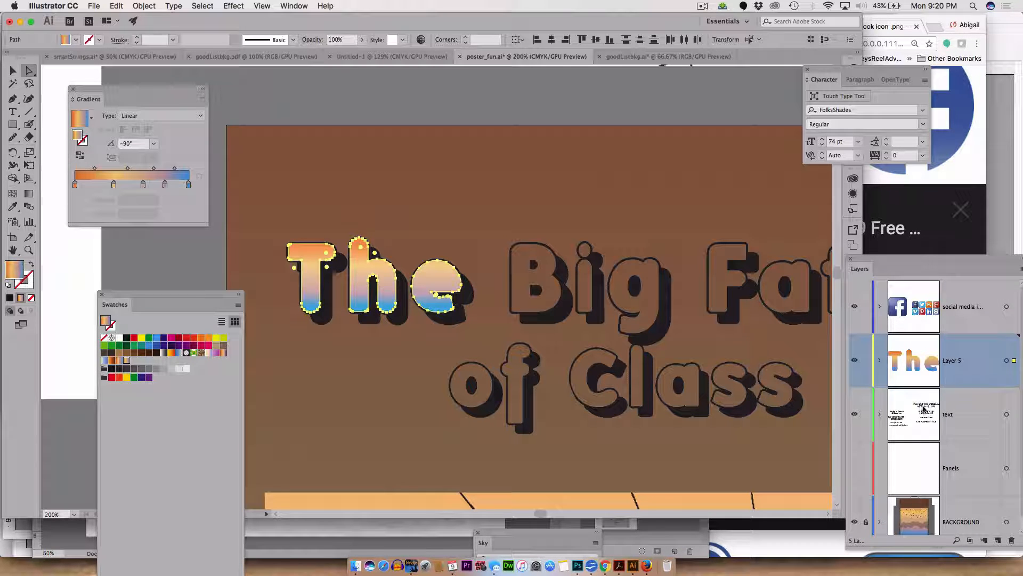
drag(967, 365, 959, 445)
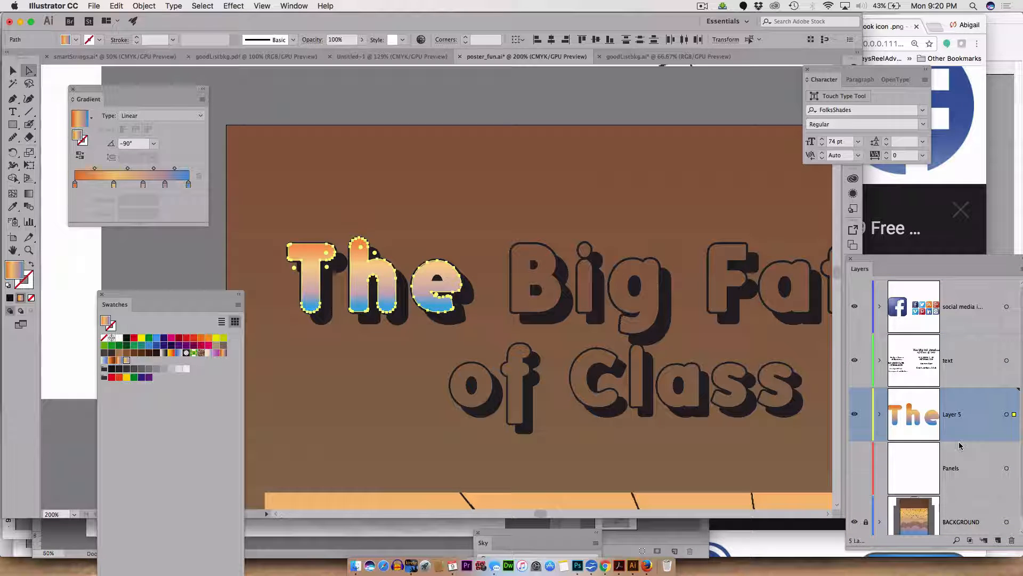
Hide the text layer and fill the inner shapes of the T, h and e with near-black #050505
click(856, 360)
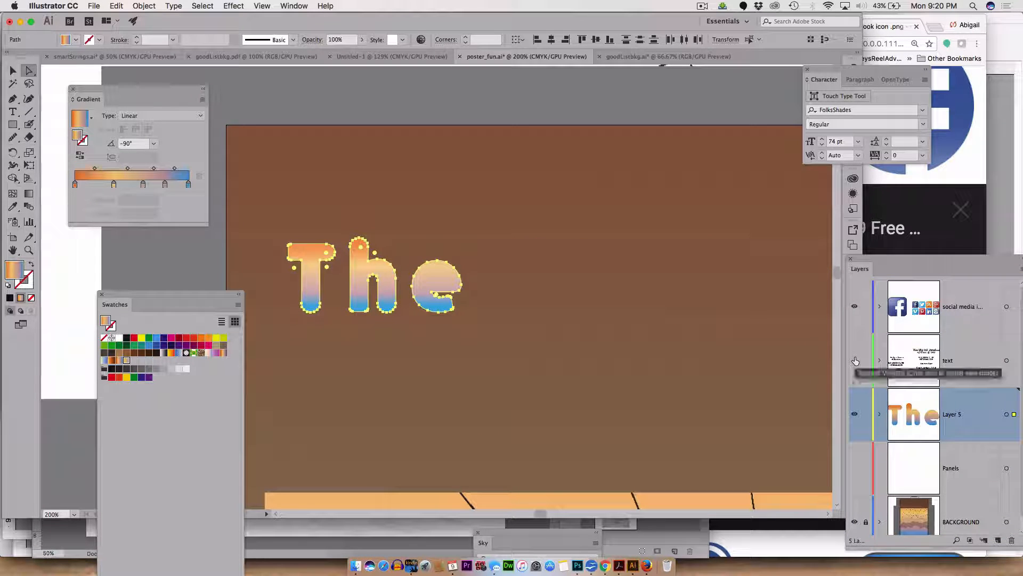
double_click(11, 273)
drag(414, 256, 372, 276)
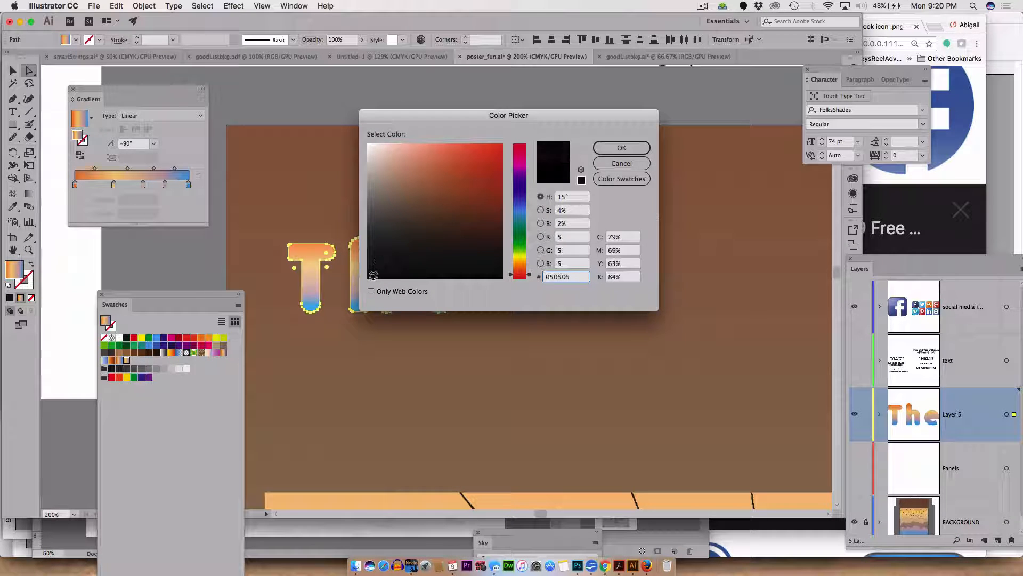
click(622, 148)
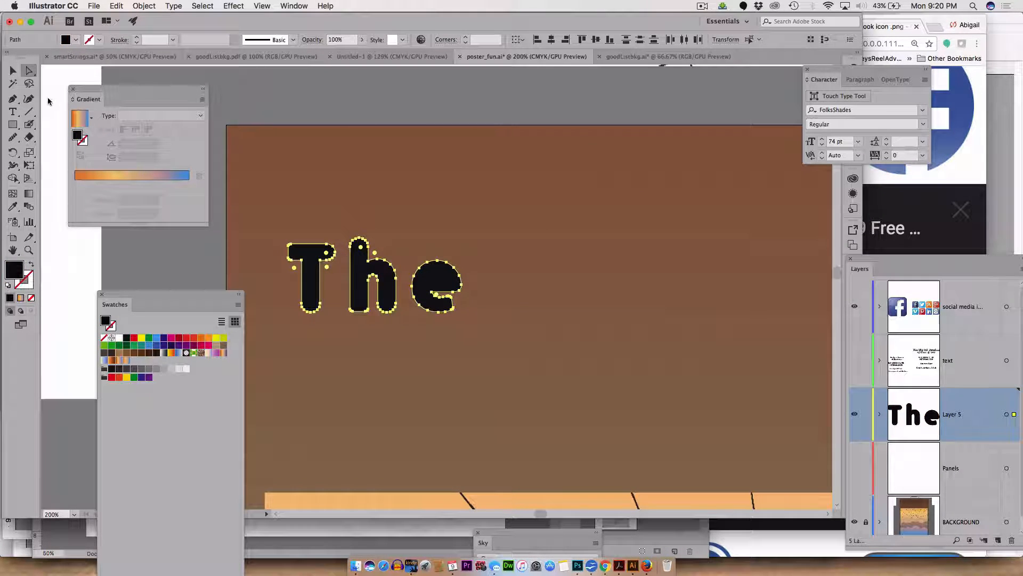
click(13, 70)
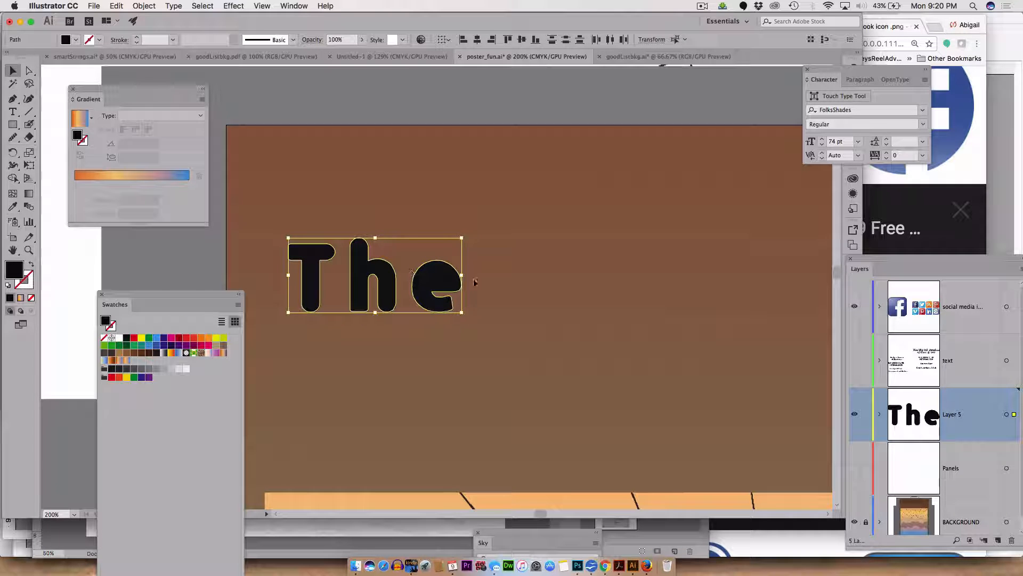
Switch to Google Chrome and open theartofabigail.com in a new tab
click(605, 567)
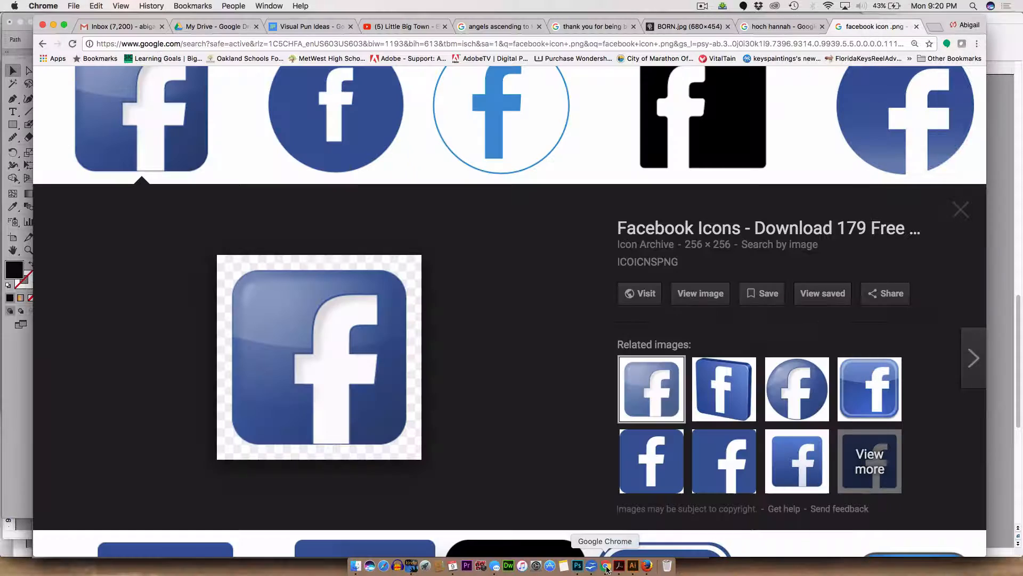
key(super+t)
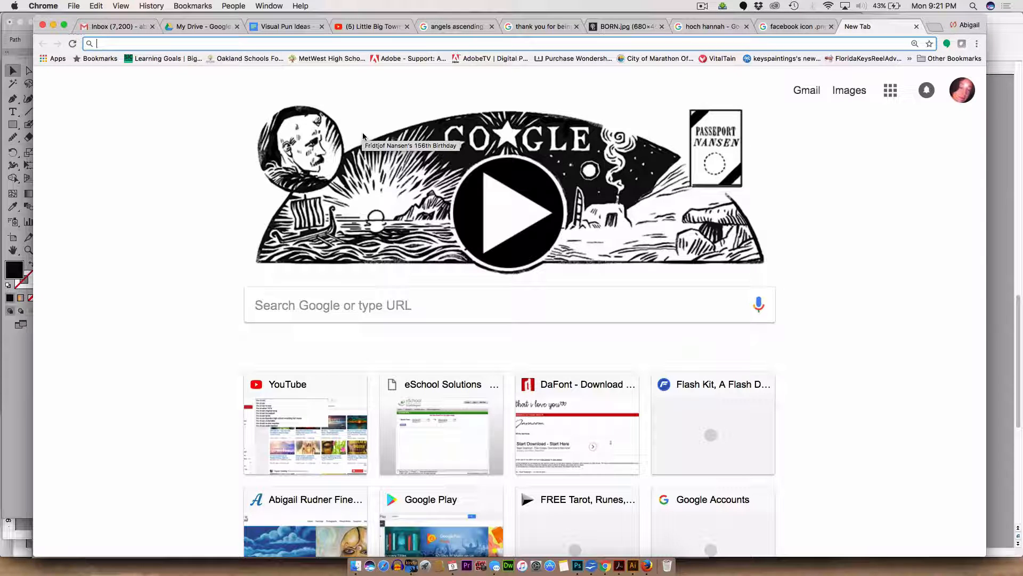
text(theartofabigail.com)
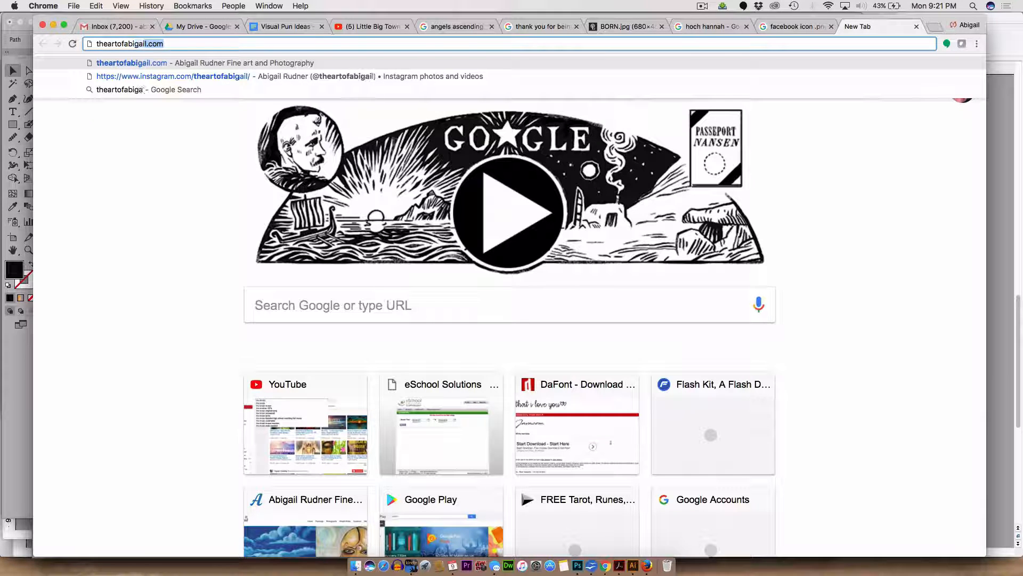
key(Return)
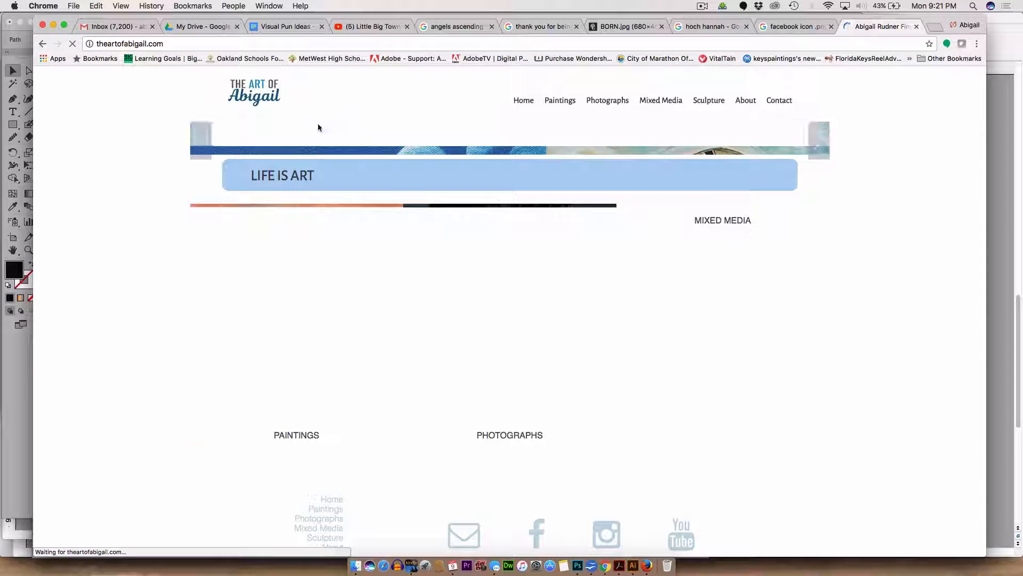
Open the painted-face portrait from the website's Photographs page and capture a screenshot of the face from the forehead to below the nose
scroll(498, 349, down, 5)
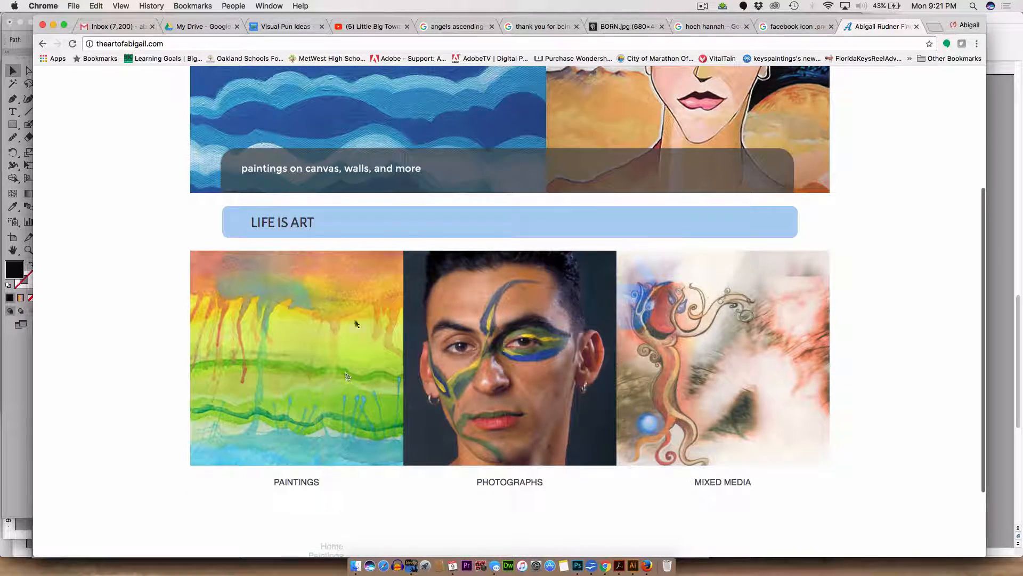
scroll(463, 330, up, 5)
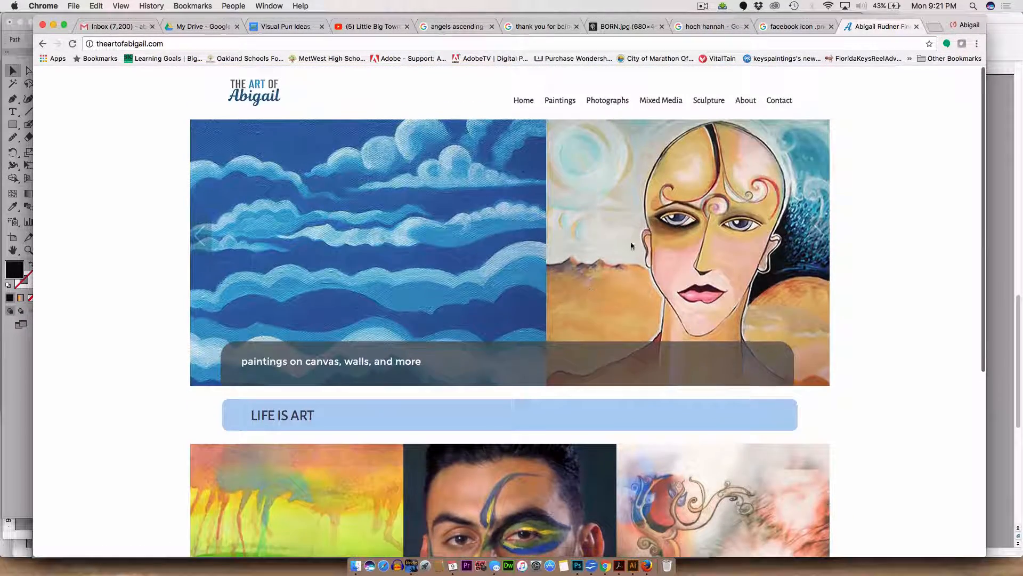
scroll(701, 331, down, 4)
scroll(701, 330, up, 4)
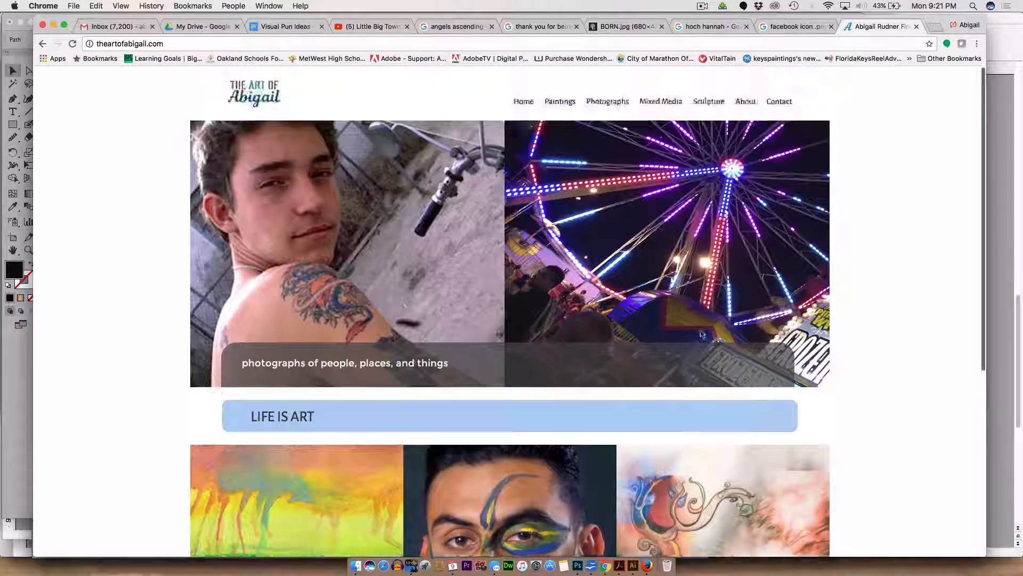
scroll(700, 330, down, 6)
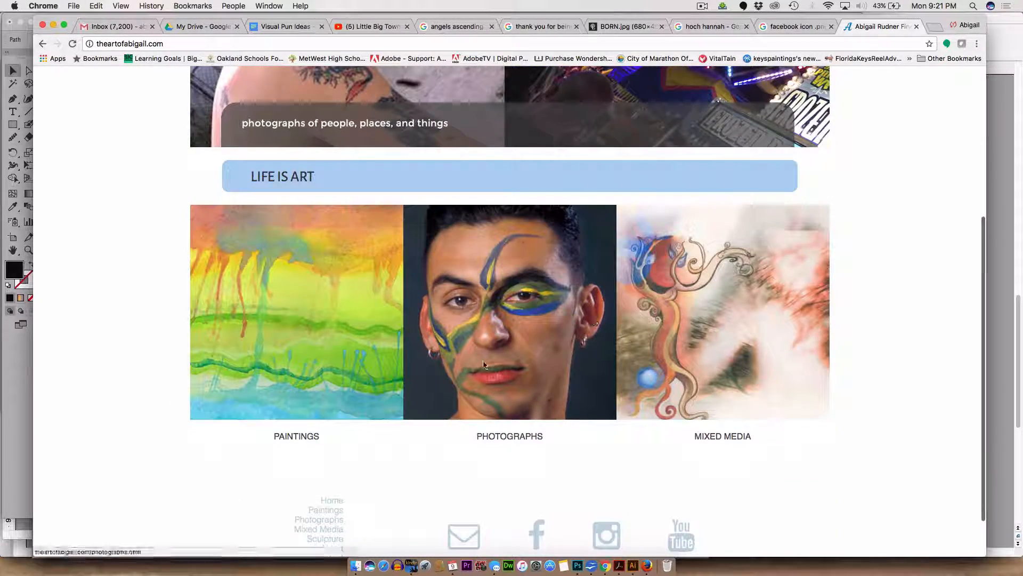
scroll(497, 361, down, 2)
scroll(497, 362, up, 7)
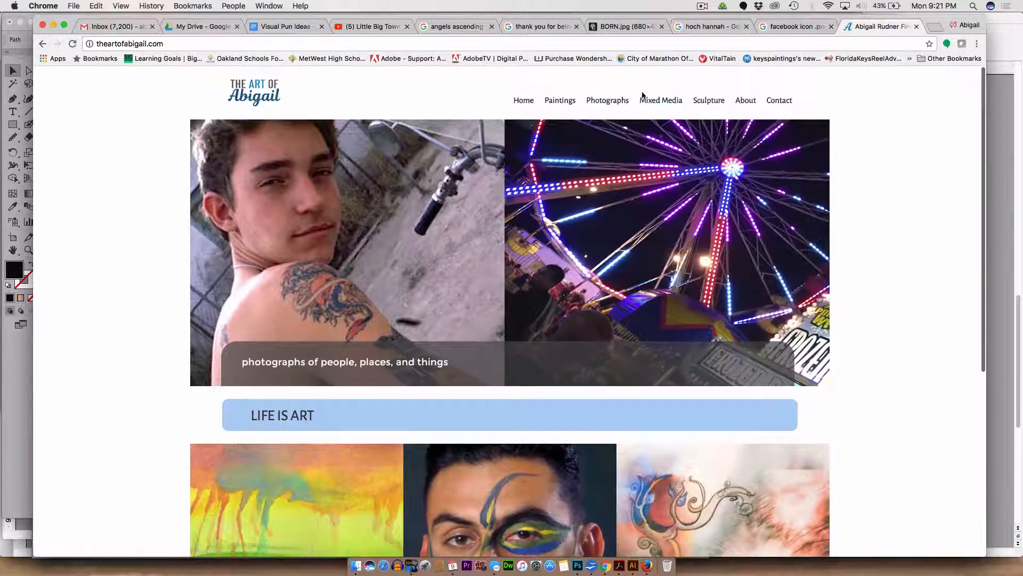
click(611, 101)
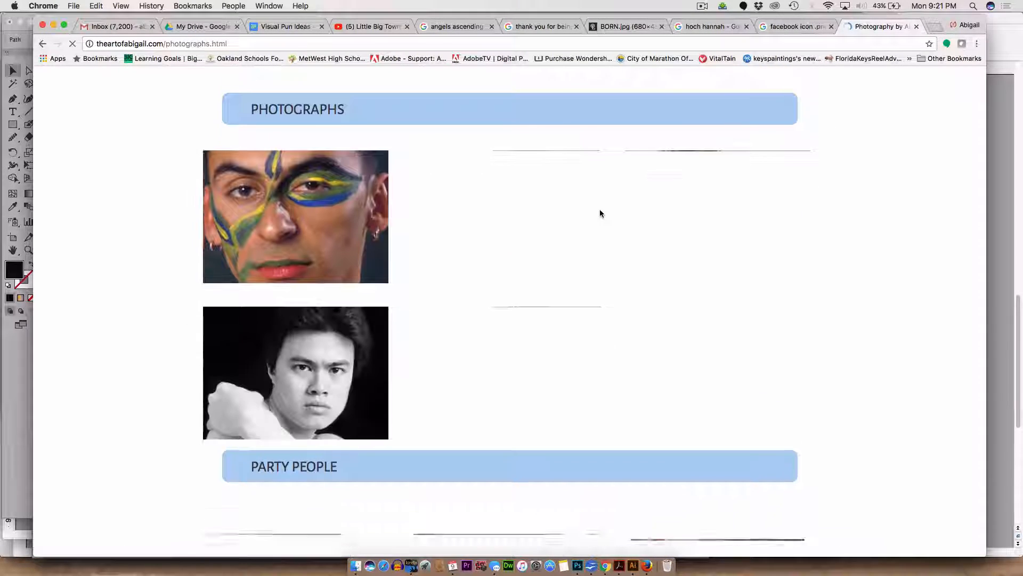
click(329, 194)
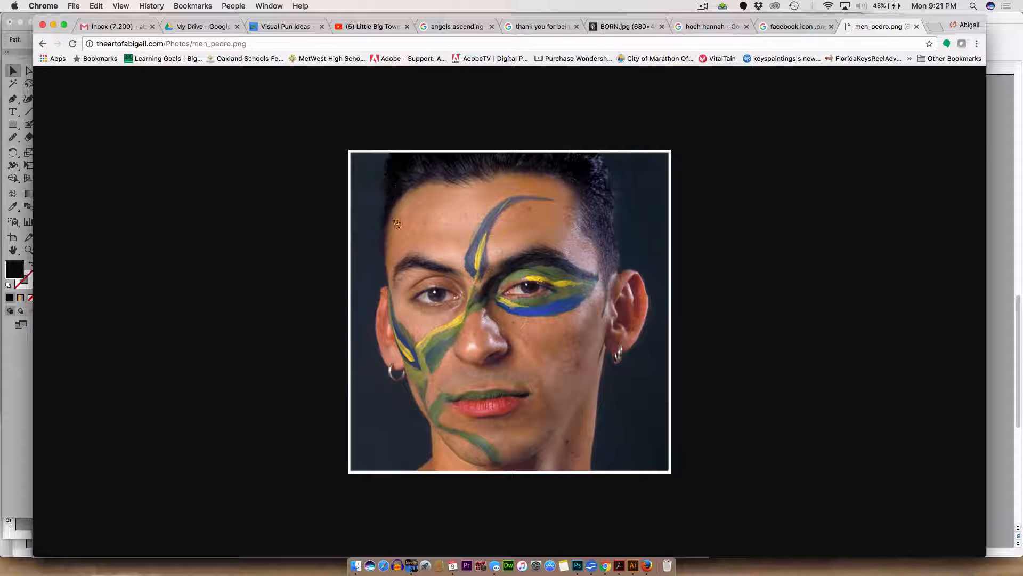
drag(389, 232, 631, 371)
Switch back to Illustrator, place Screen Shot 2017-10-09 at 9.21.30 PM.png on the black letters' layer and position it over the word "The"
key(super+Tab)
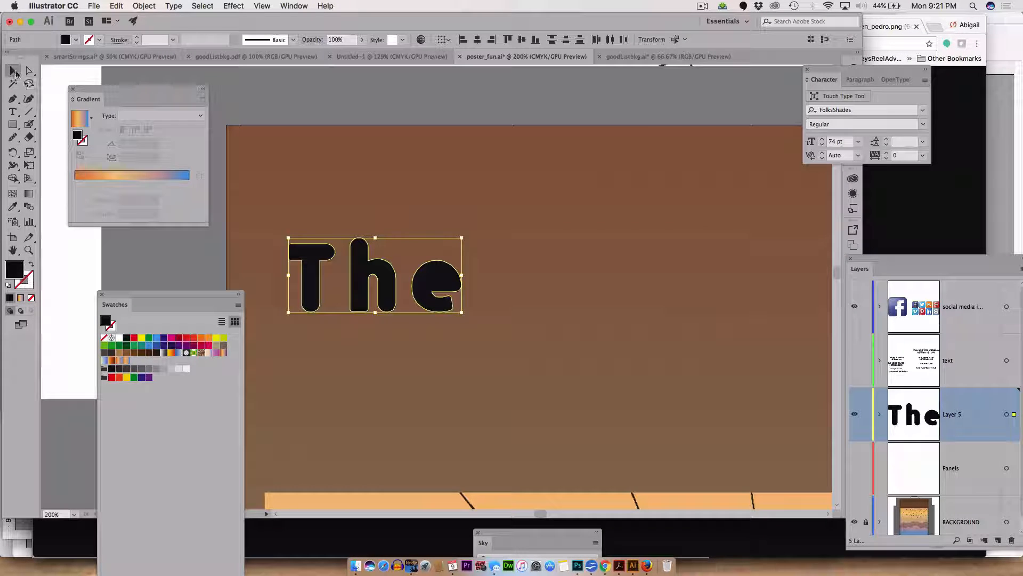
click(262, 86)
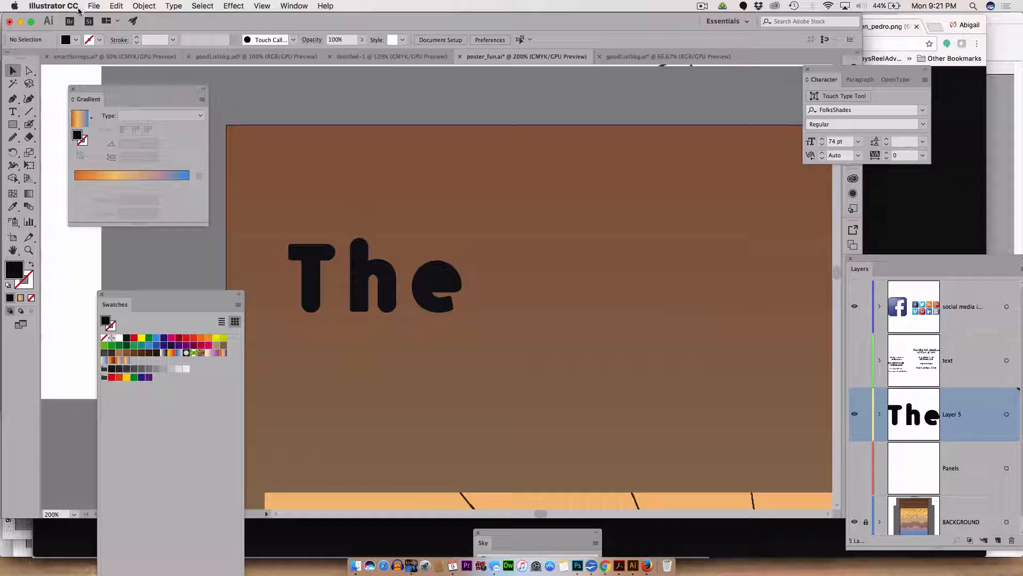
click(97, 6)
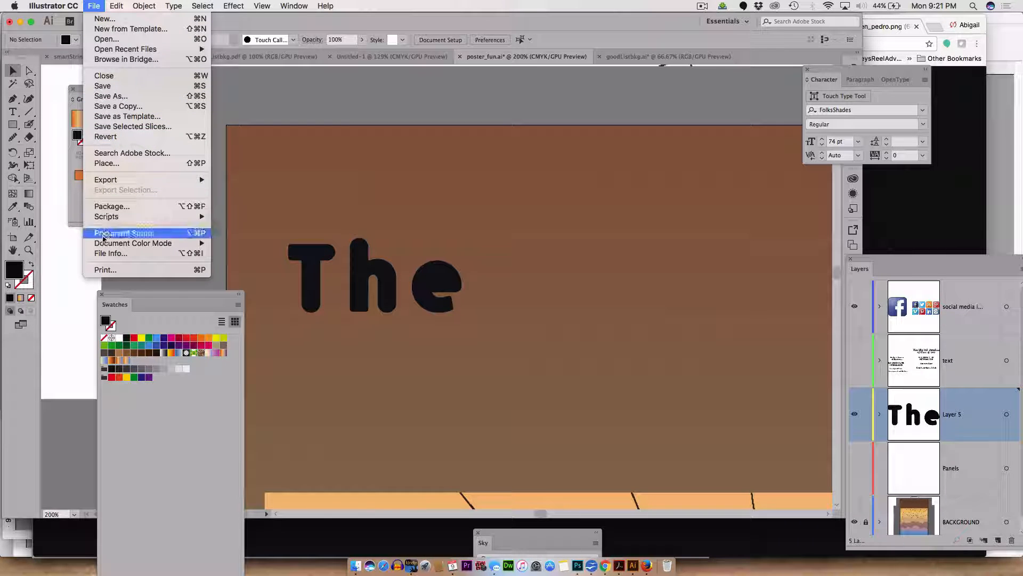
click(123, 163)
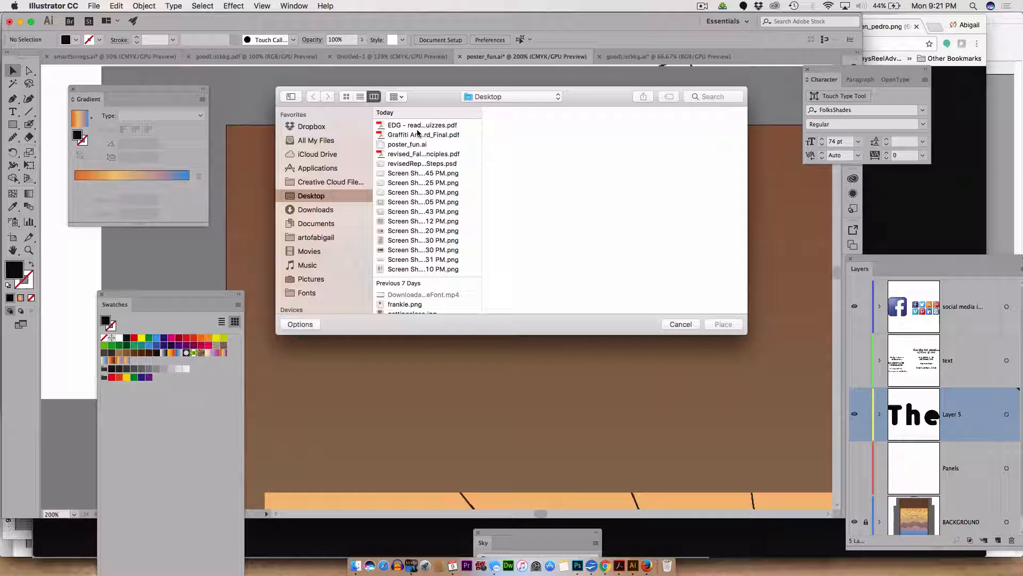
click(360, 96)
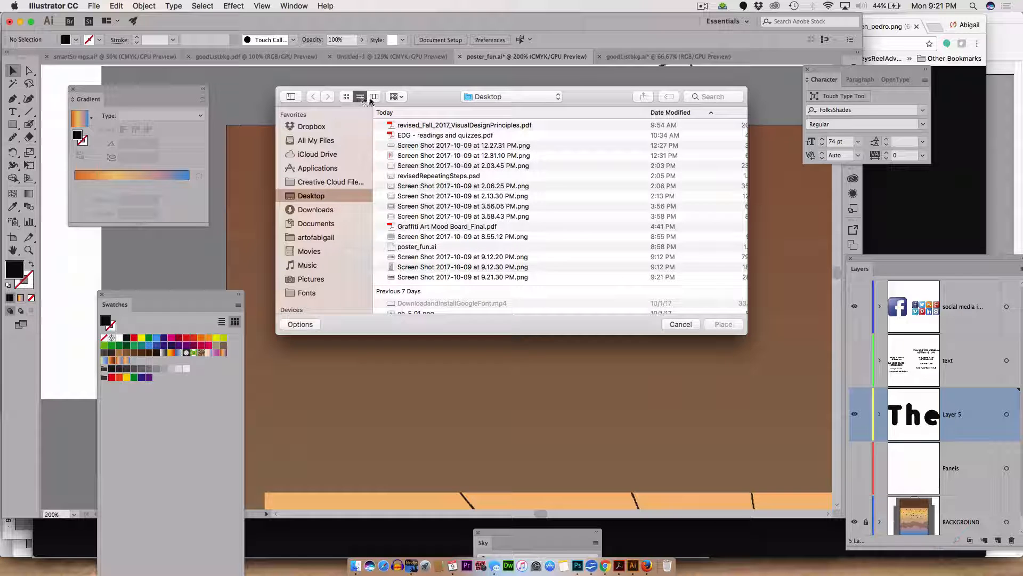
click(404, 146)
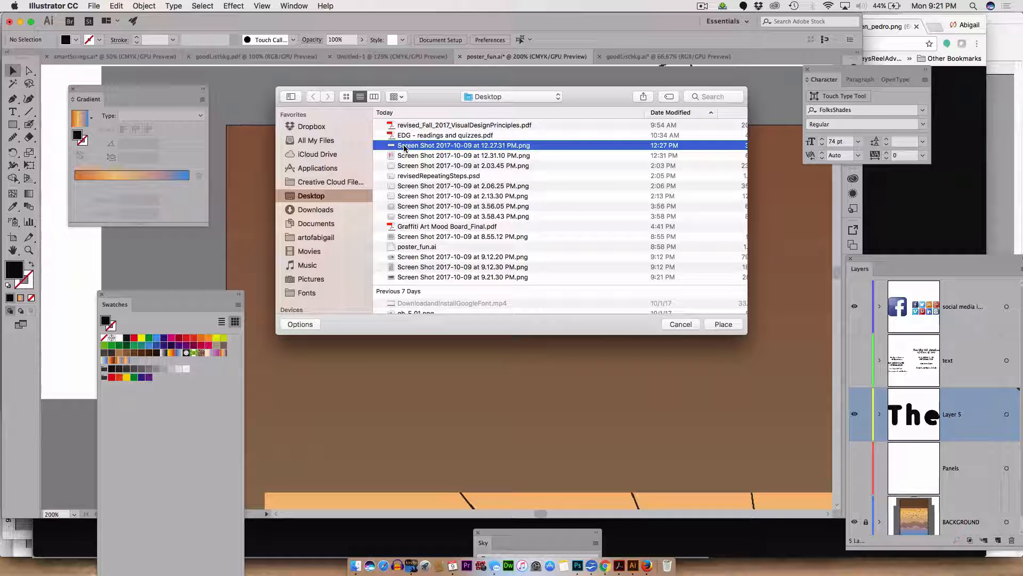
click(373, 96)
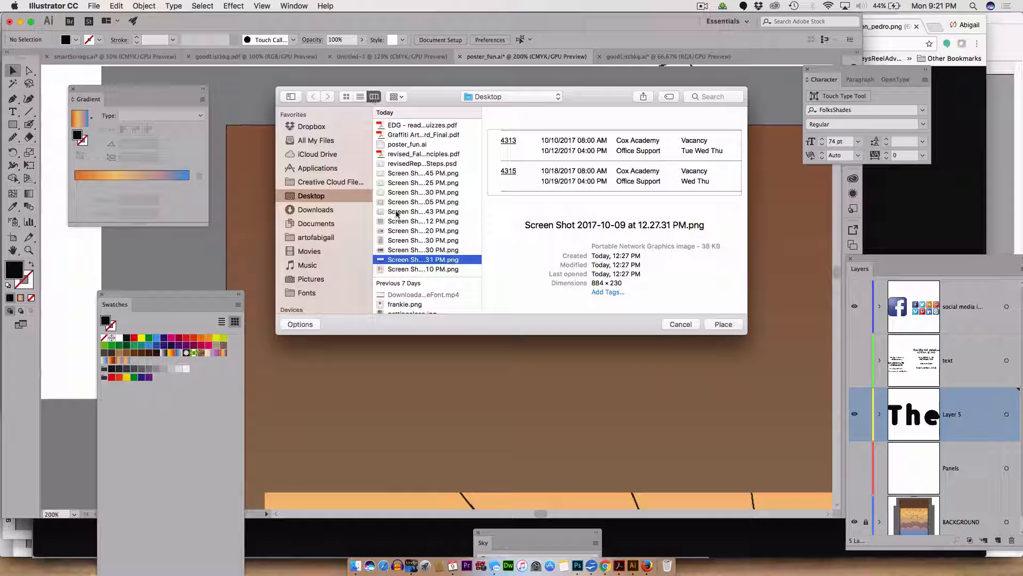
click(419, 250)
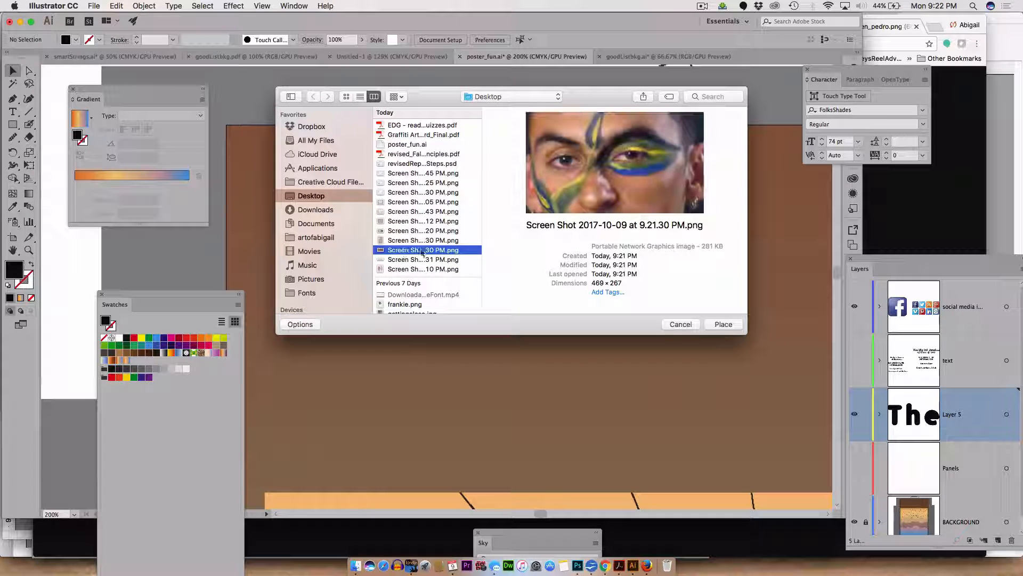
click(716, 326)
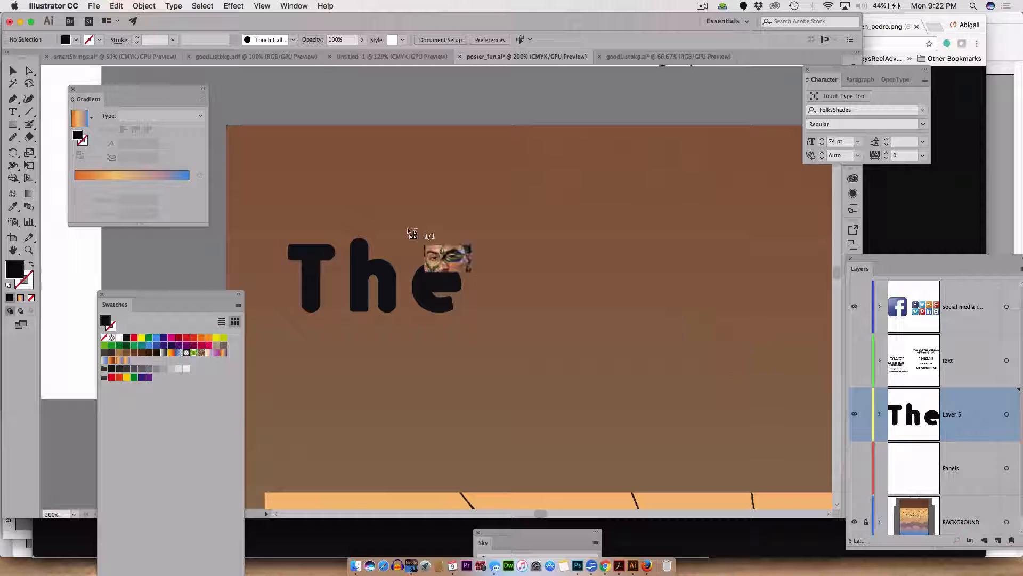
mouse_move(399, 283)
mouse_down()
mouse_move(519, 349)
mouse_move(481, 325)
mouse_up()
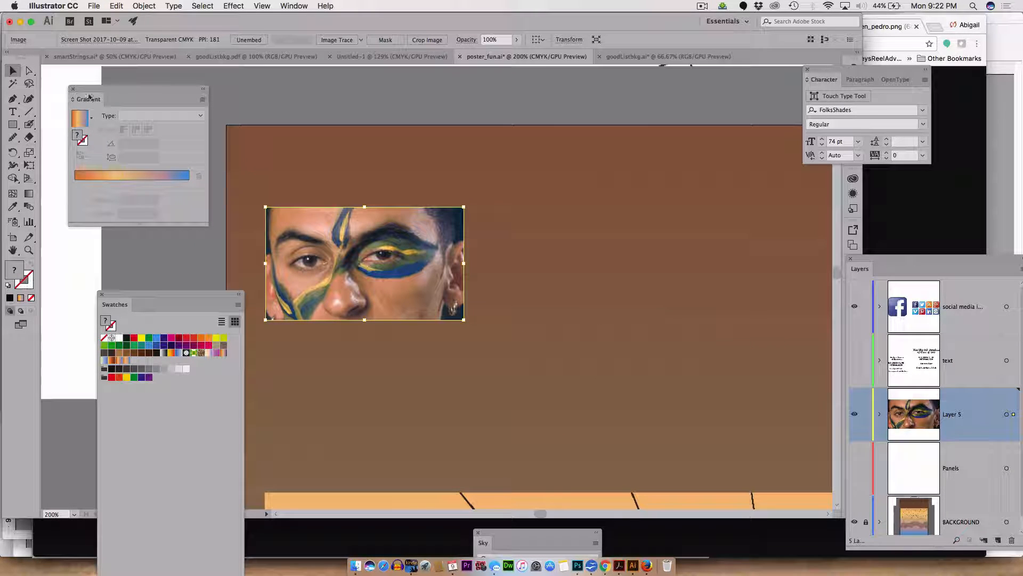
mouse_move(373, 268)
mouse_down()
mouse_move(456, 309)
mouse_move(525, 318)
mouse_move(541, 391)
mouse_move(501, 396)
mouse_move(440, 325)
mouse_move(438, 293)
mouse_move(388, 281)
mouse_up()
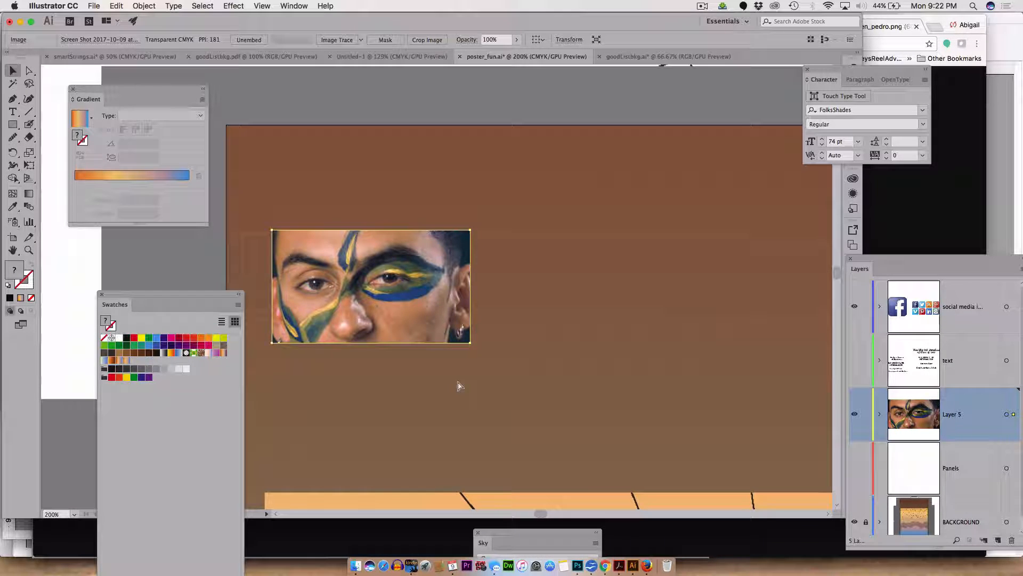
Move the face photo behind the black letters of "The", keeping it in the same position
key(Delete)
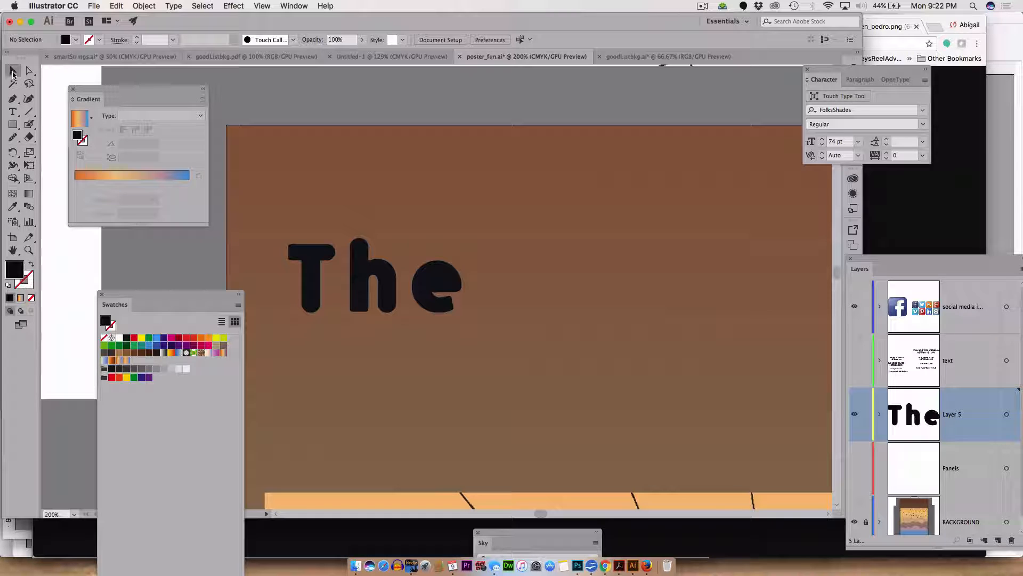
click(313, 286)
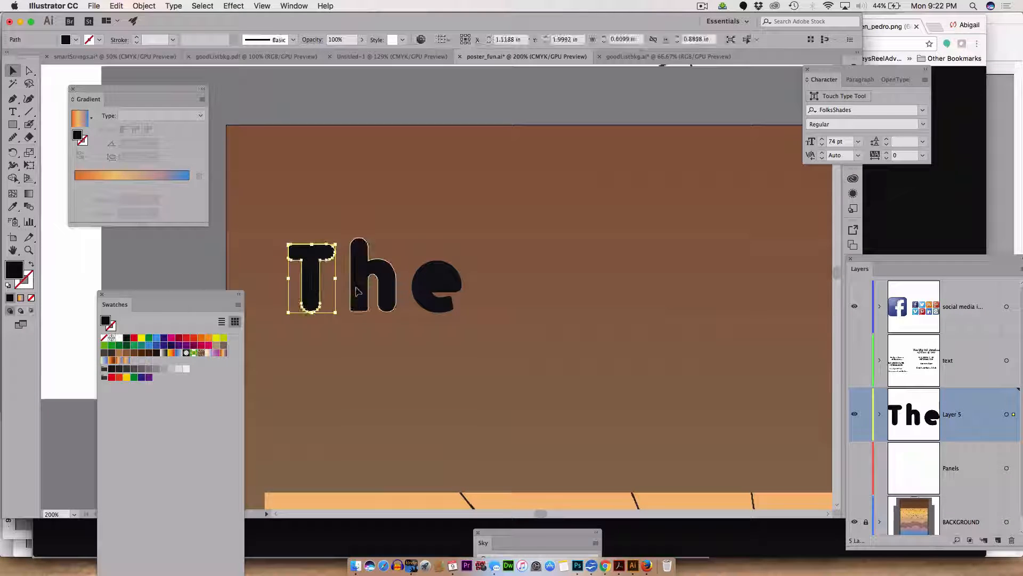
shift+click(358, 291)
shift+click(426, 303)
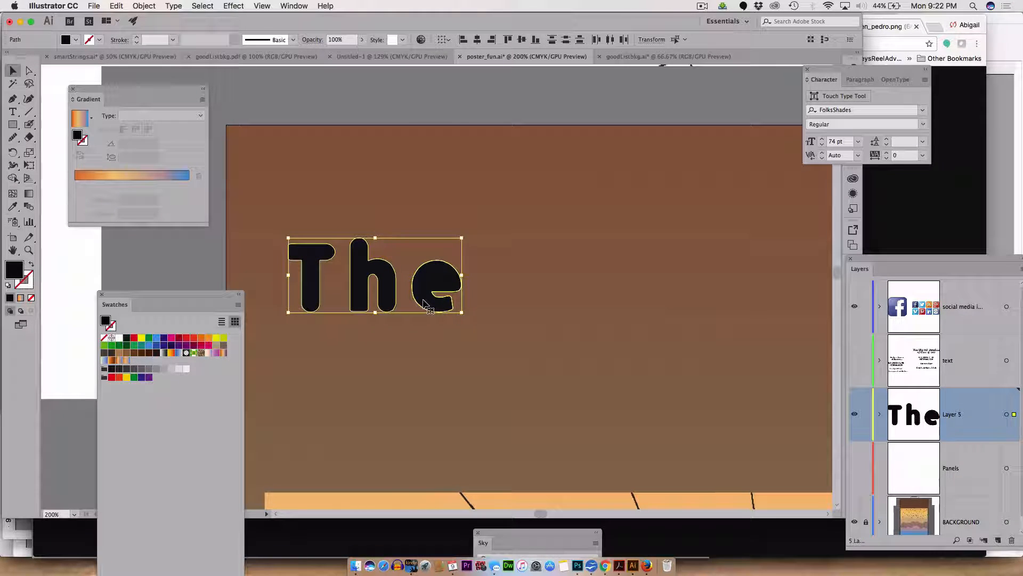
key(super+z)
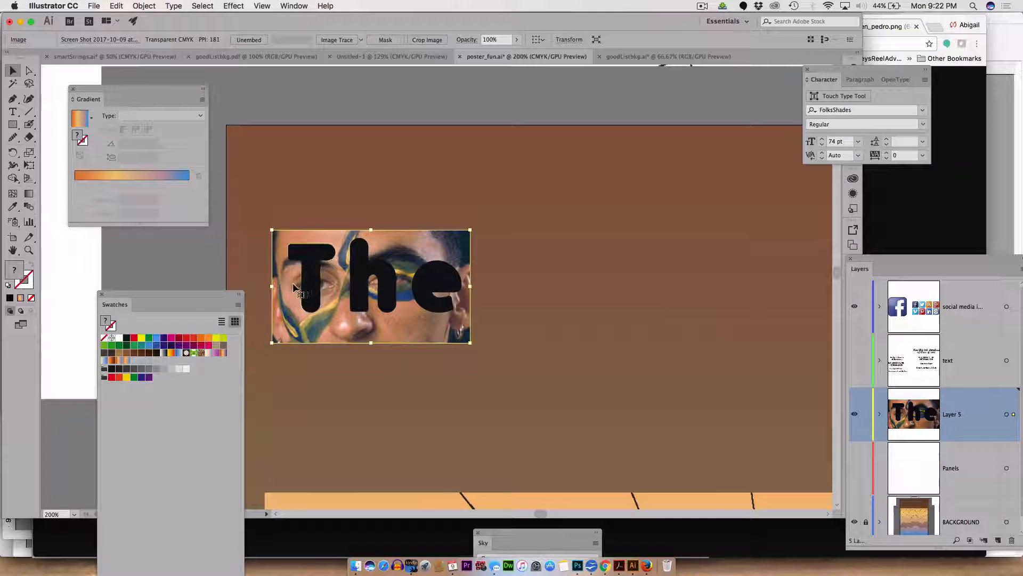
Select the black T, h and e and unite them with the Pathfinder's Unite shape mode
click(314, 282)
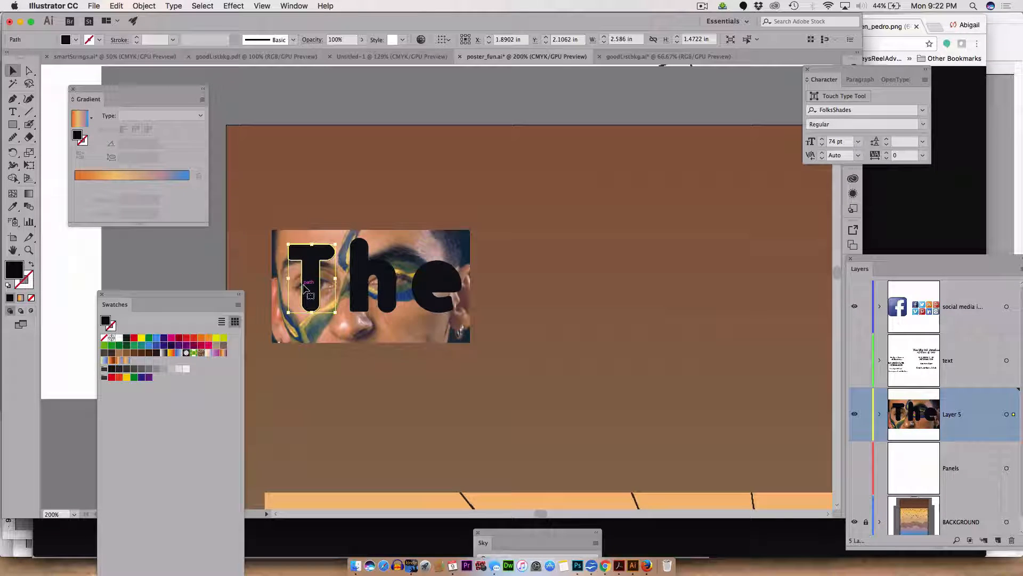
shift+click(379, 276)
shift+click(420, 302)
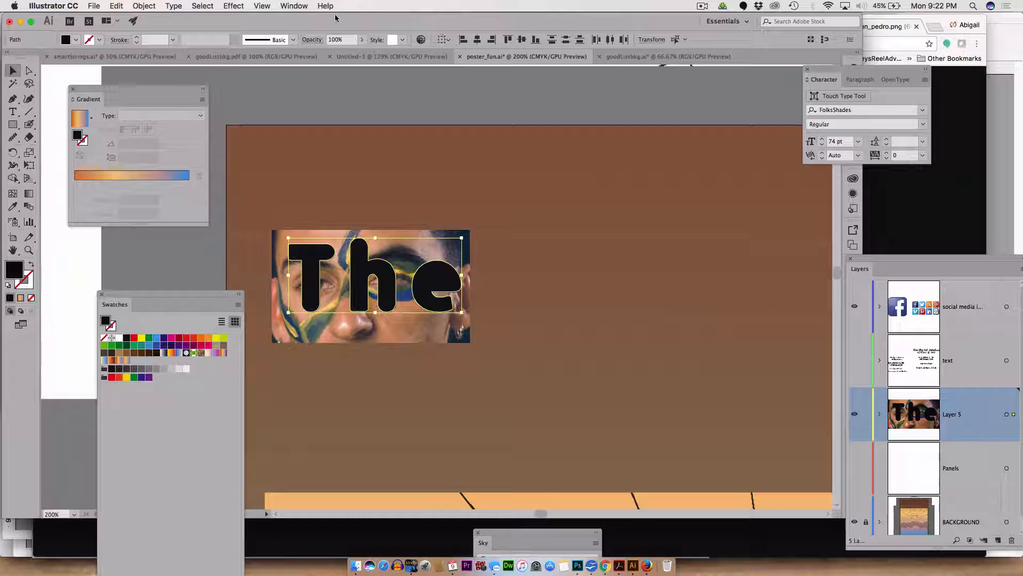
click(293, 6)
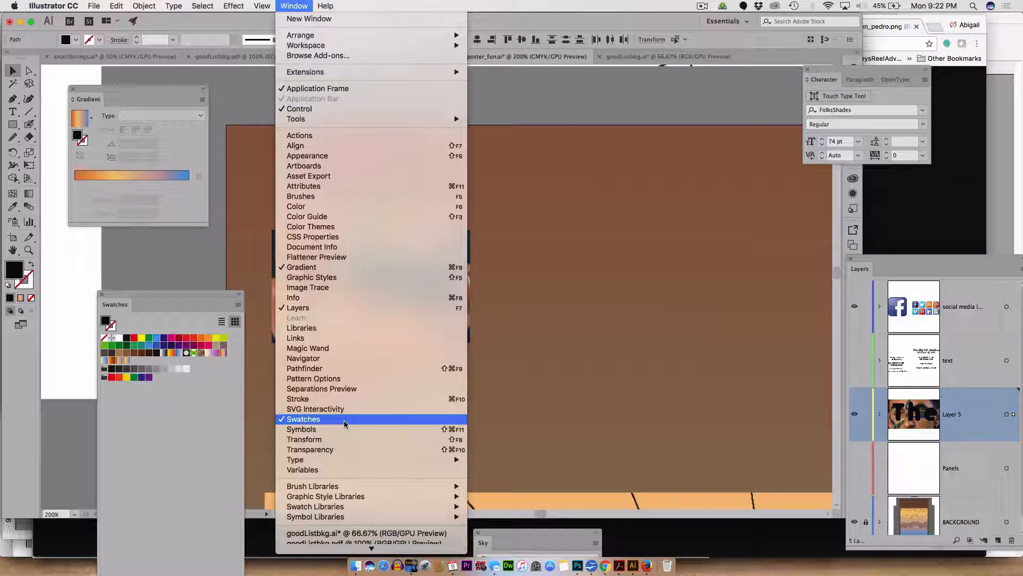
click(331, 369)
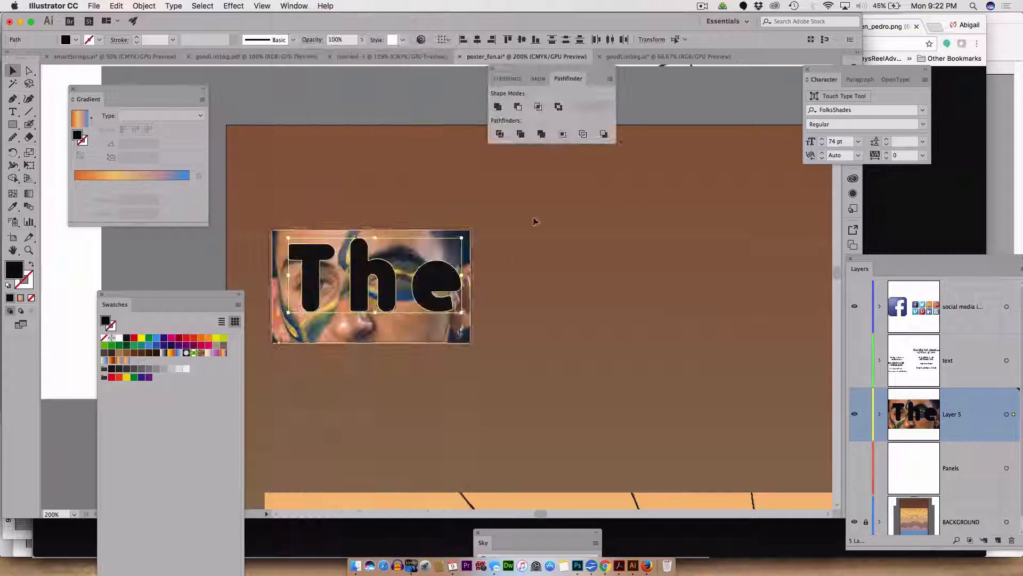
click(497, 109)
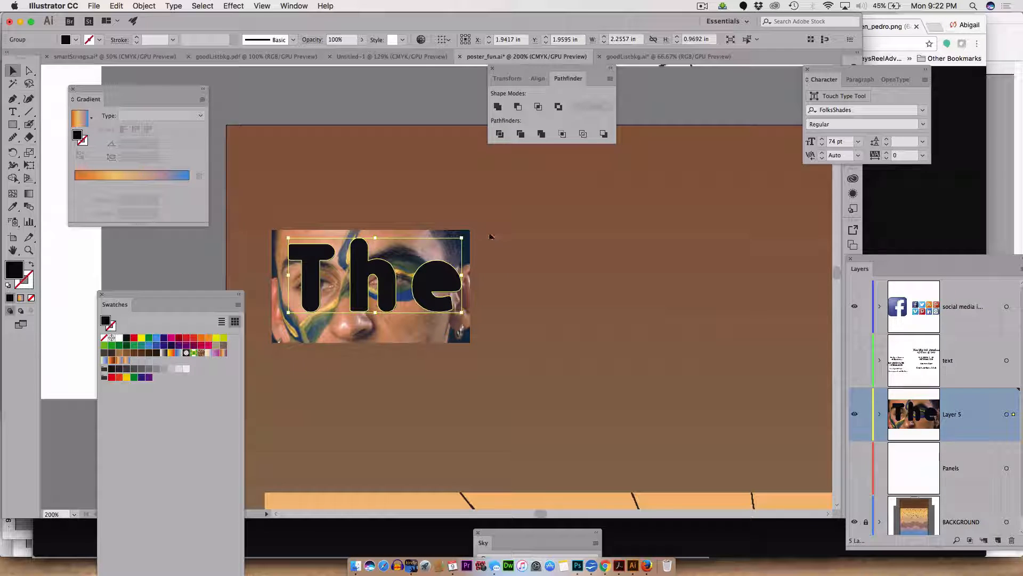
Try to make a clipping mask from the united letters and the face photo behind them
shift+click(420, 336)
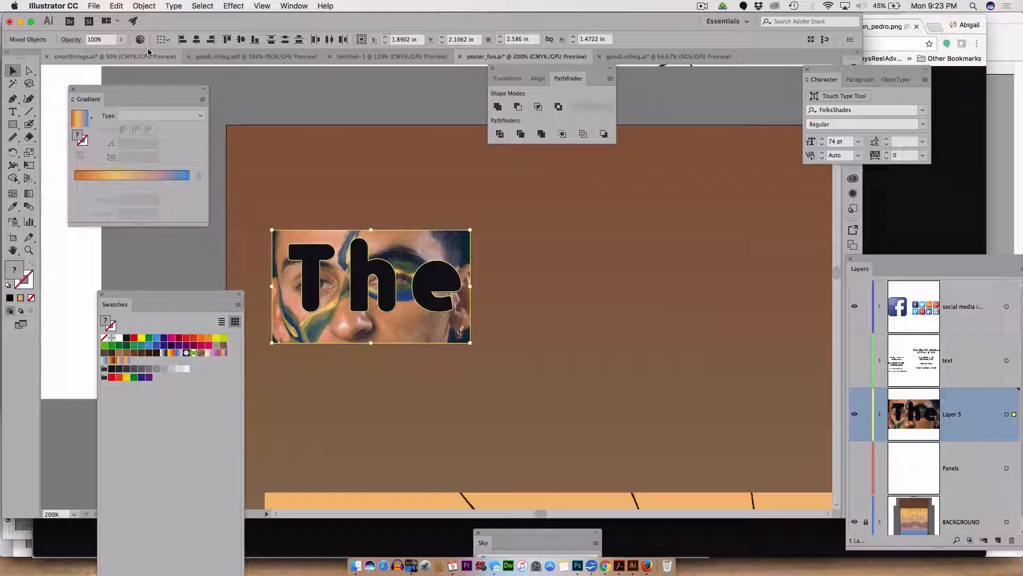
click(149, 6)
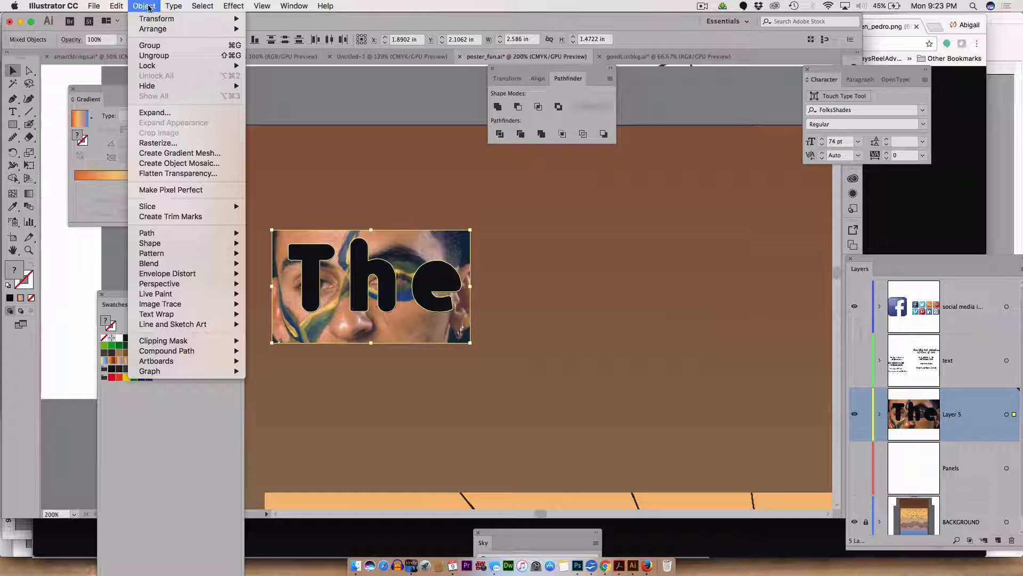
mouse_move(164, 340)
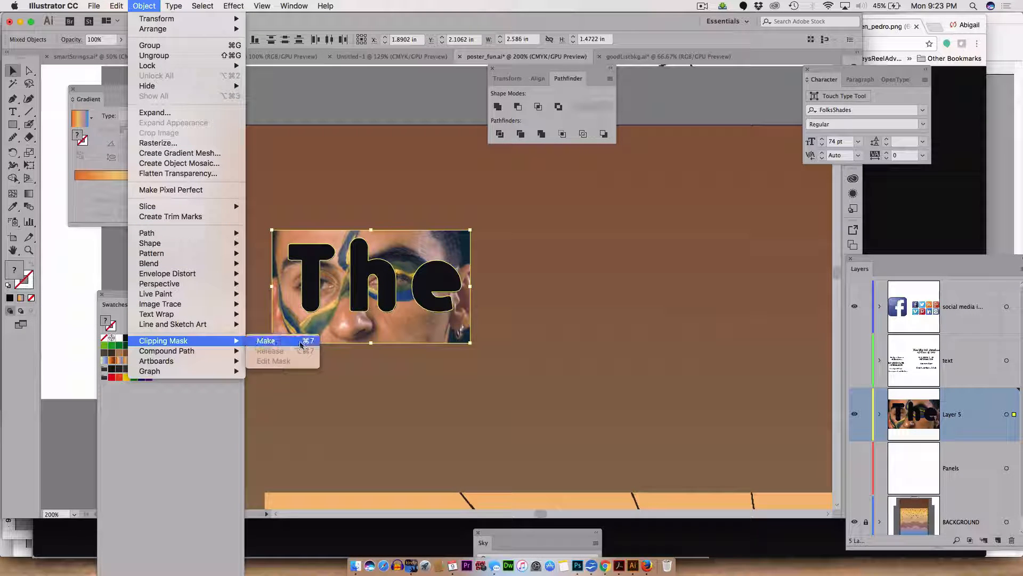
click(300, 341)
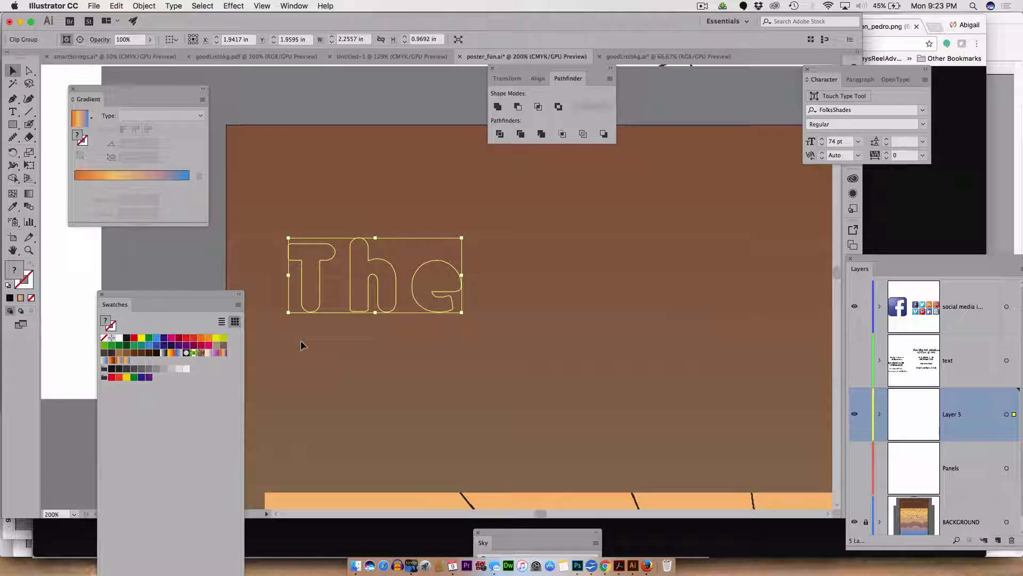
Undo the clipping mask, the union of the letters and the photo's placement over and behind the word
key(super+z)
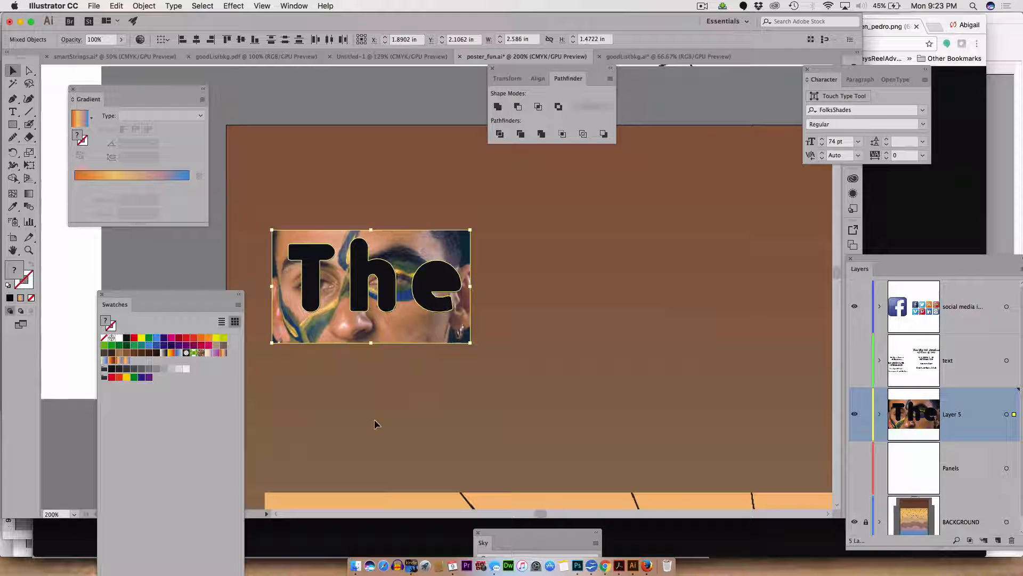
click(331, 392)
click(373, 288)
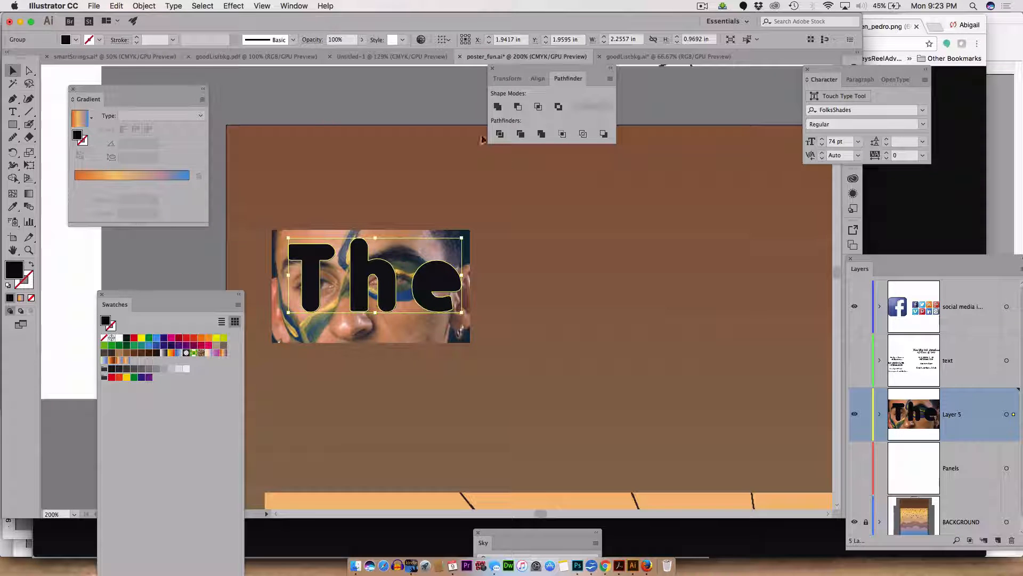
key(super+z)
key(super+z)
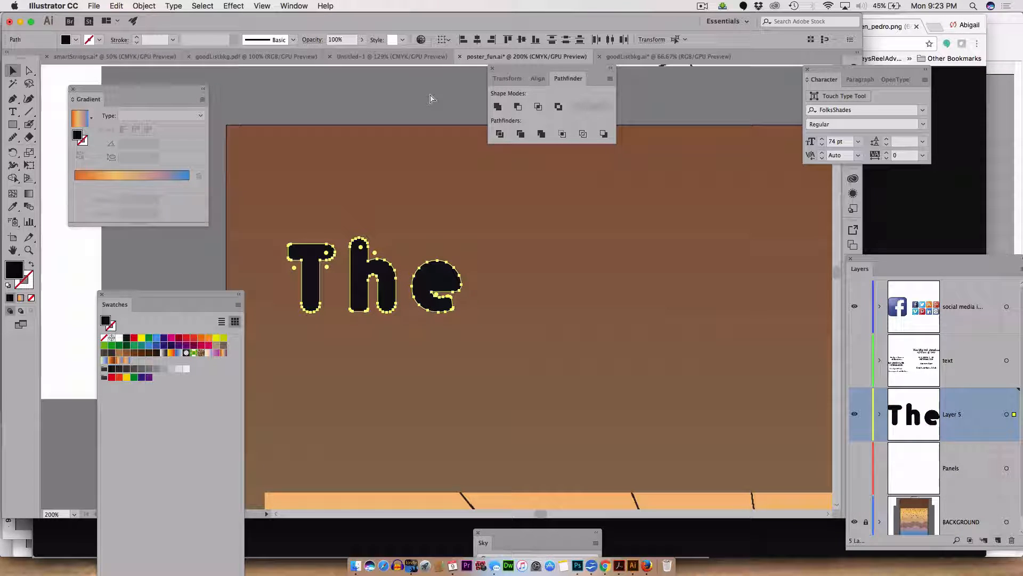
key(super+shift+z)
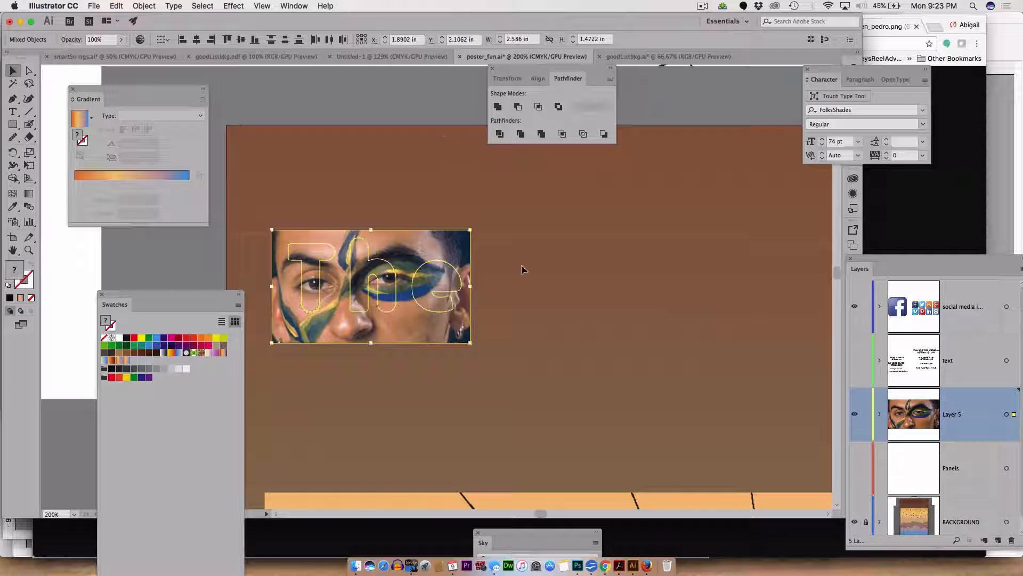
key(super+shift+z)
click(523, 258)
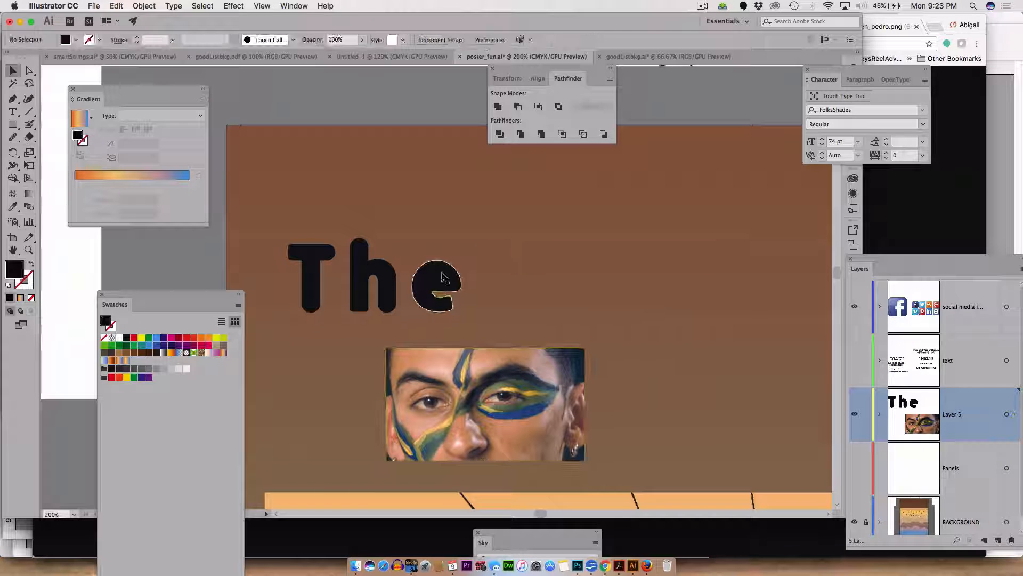
Move the face photo over the word "The", cut it and paste it in back of the three black letters
click(437, 290)
drag(465, 382, 352, 257)
key(super+x)
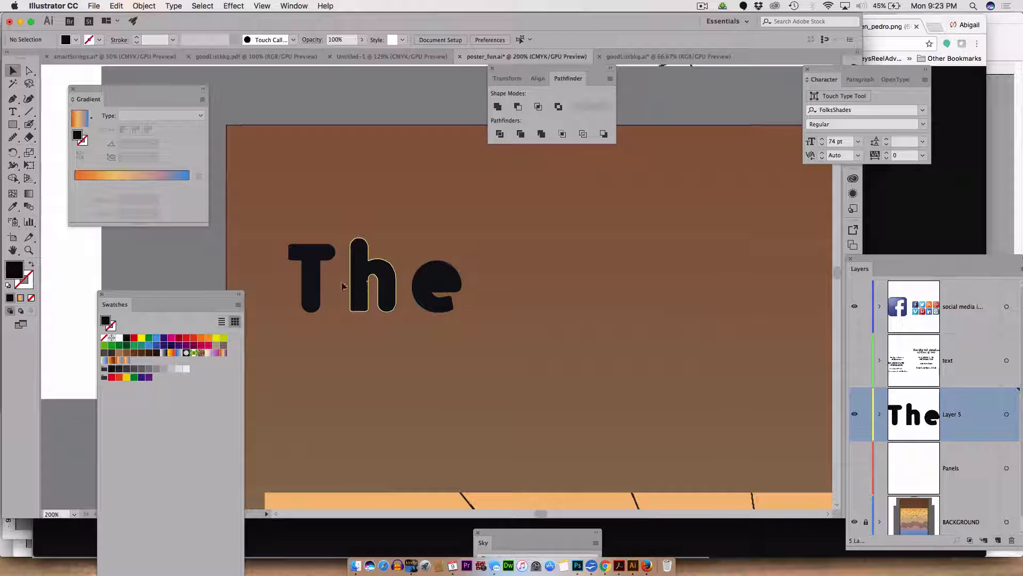
click(319, 287)
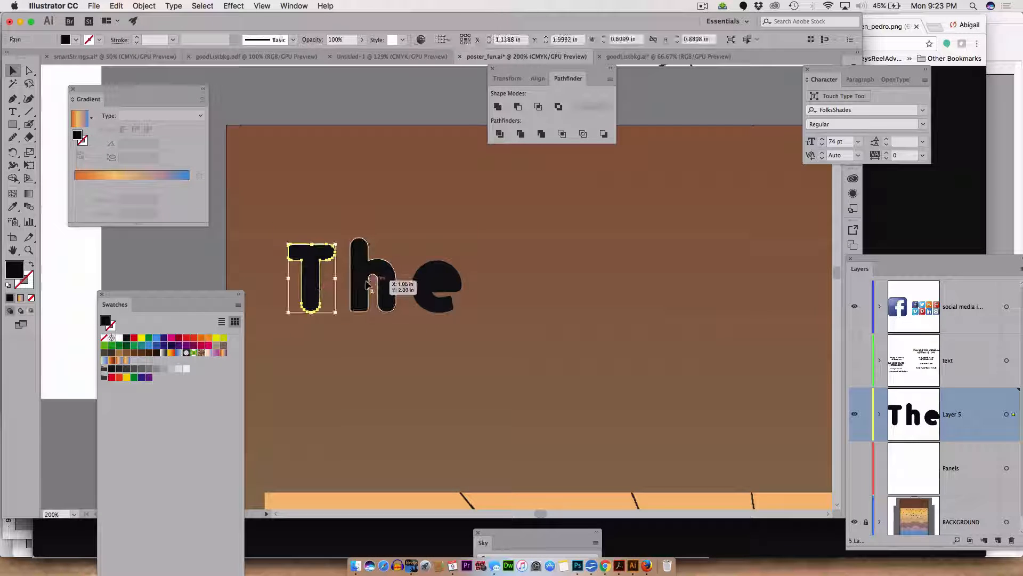
shift+click(370, 283)
shift+click(422, 296)
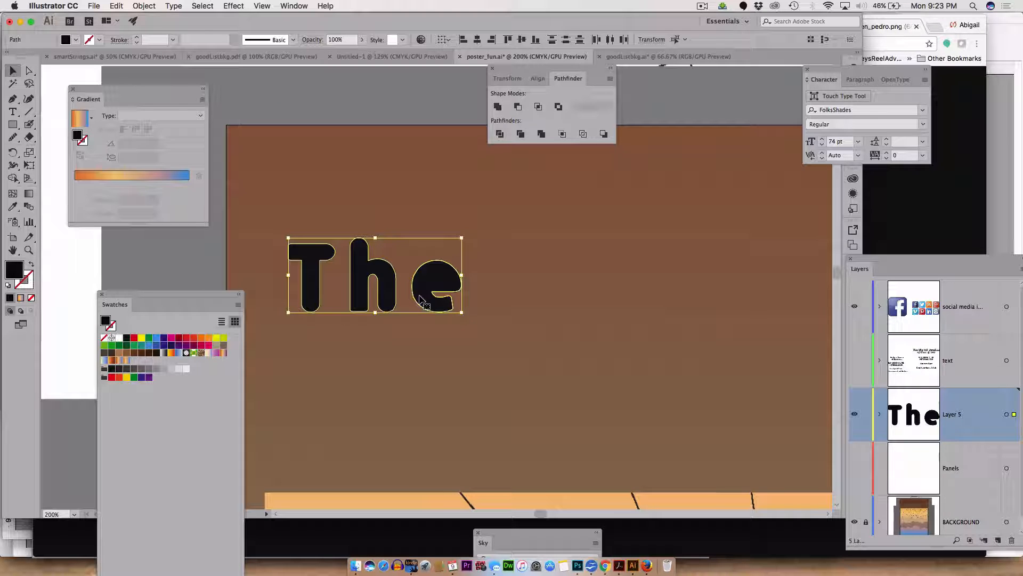
key(super+b)
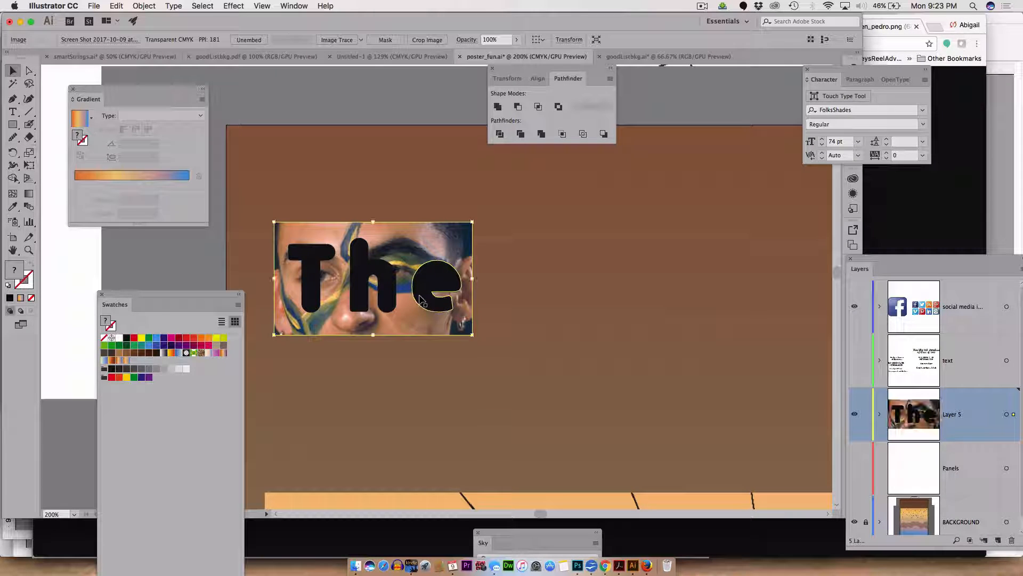
Make a clipping mask from the T and the face photo so only the T's shape shows the picture
click(538, 310)
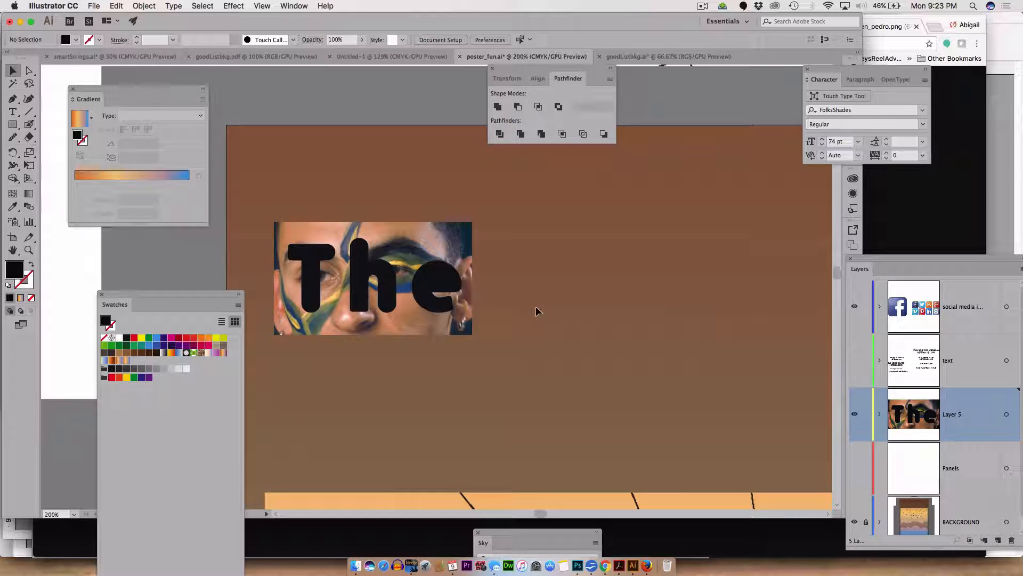
click(315, 288)
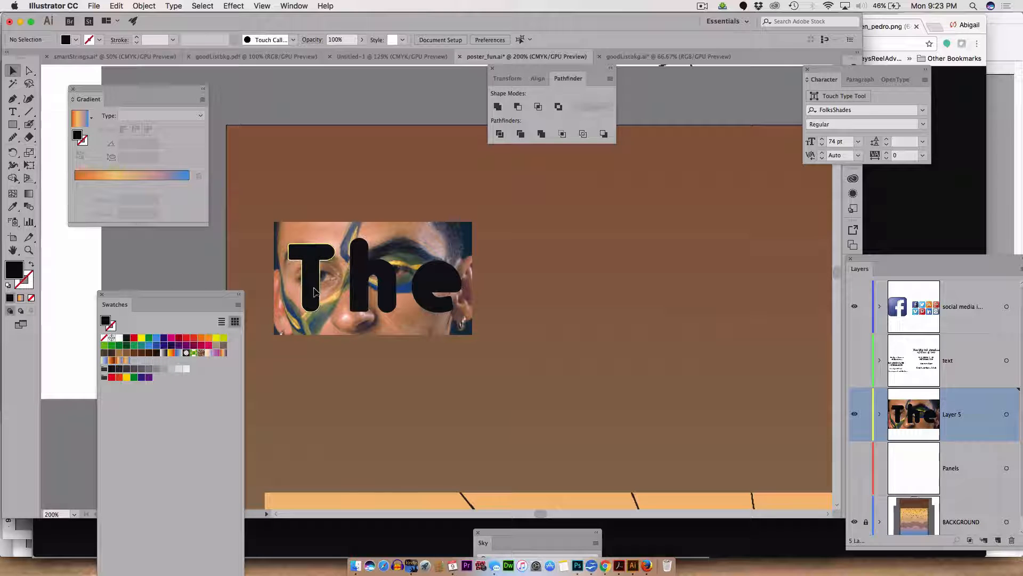
shift+click(298, 225)
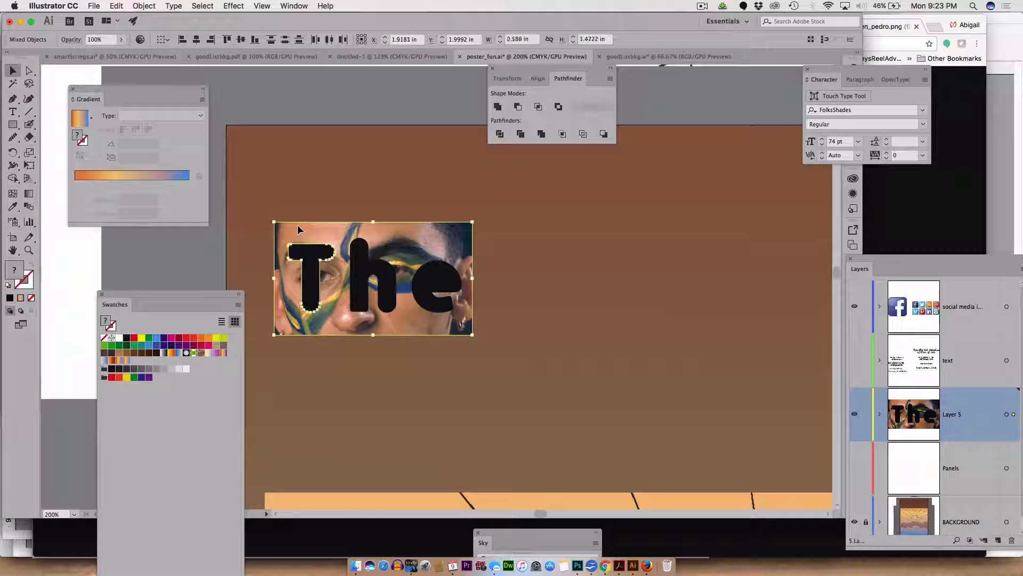
click(142, 5)
mouse_move(209, 341)
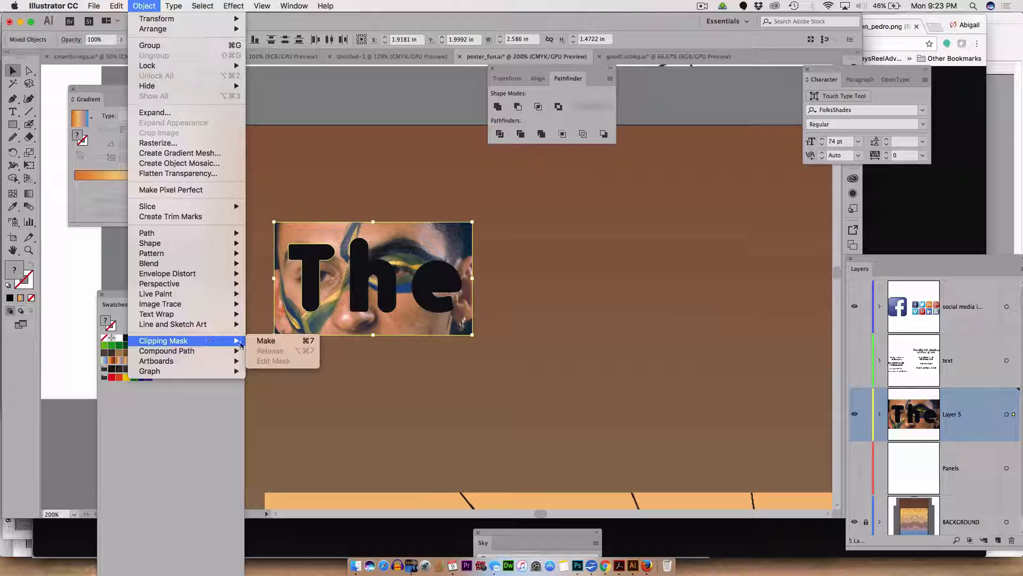
click(268, 341)
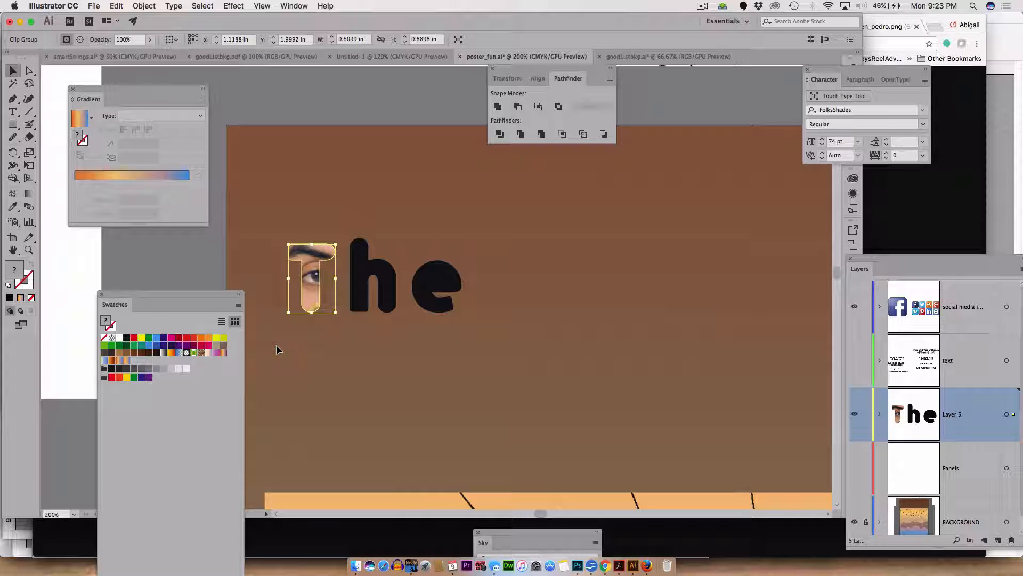
Paste another copy of the face photo in back of the h and clip it to the h's shape
click(367, 304)
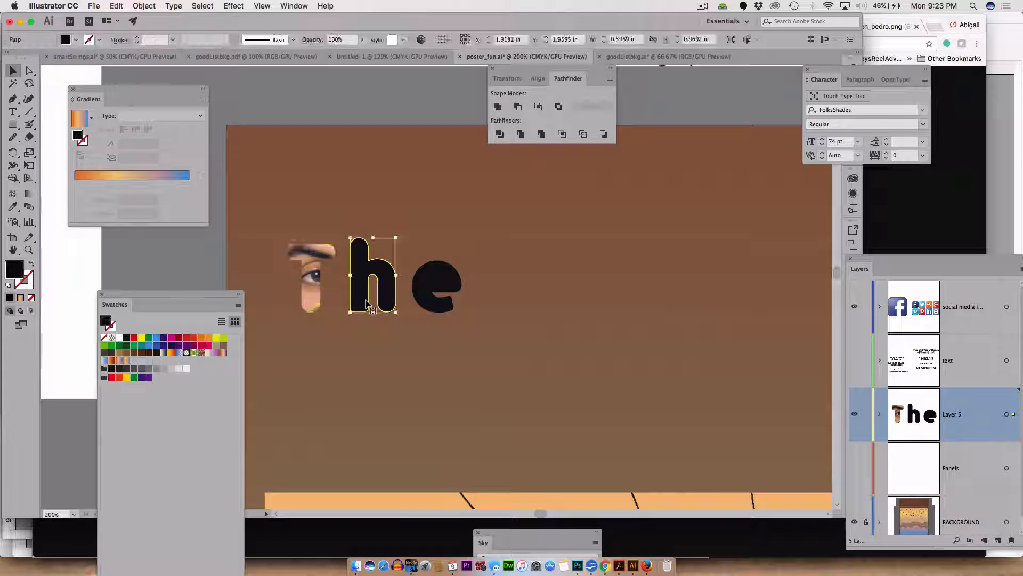
key(super+b)
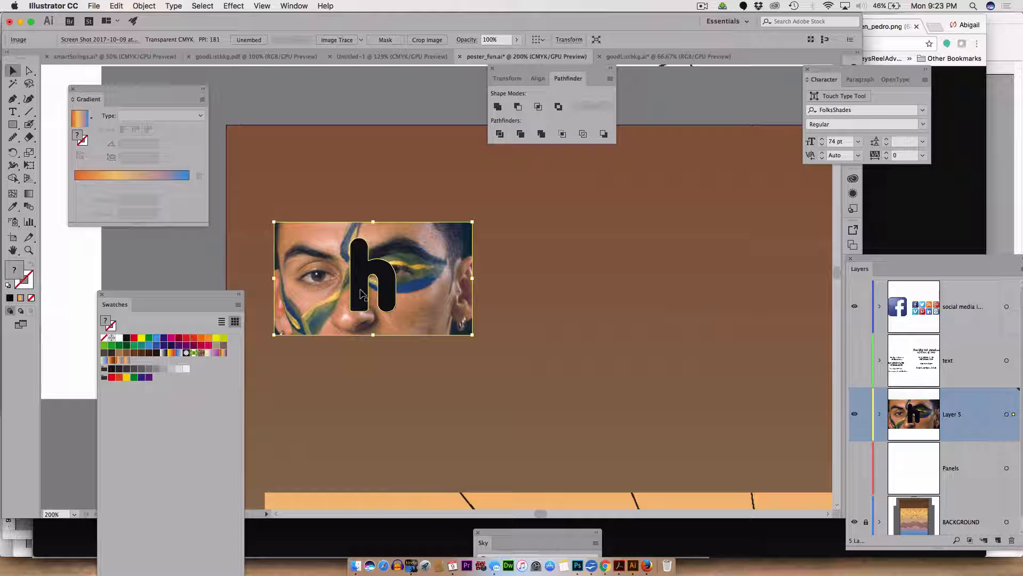
shift+click(359, 293)
click(152, 6)
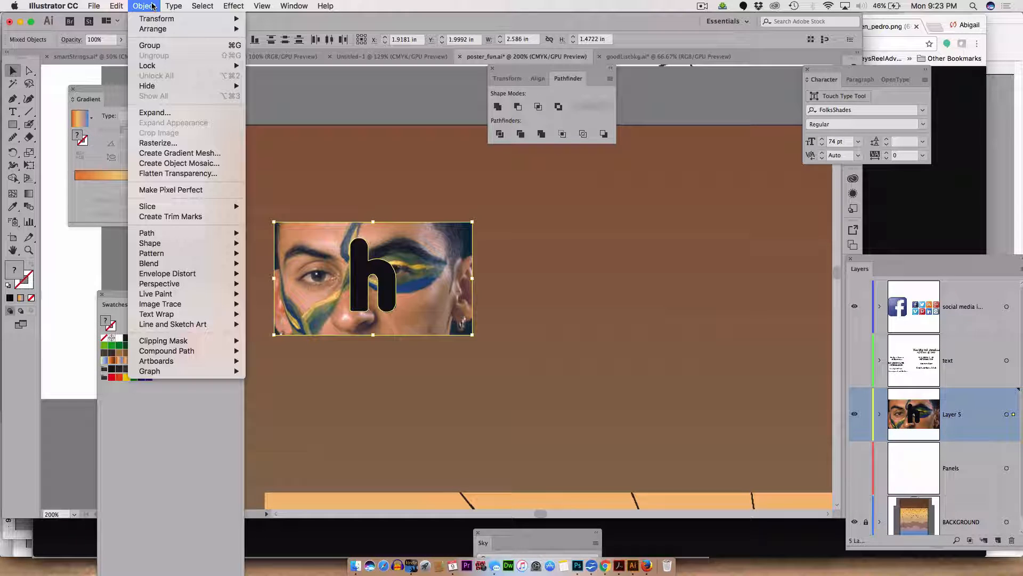
mouse_move(224, 341)
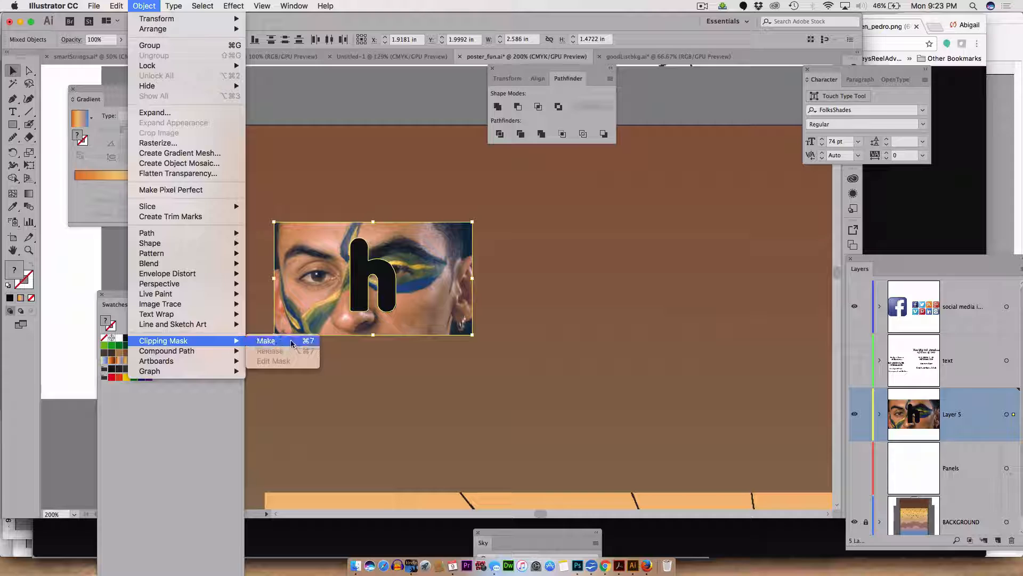
click(292, 344)
Paste the face photo in back of the black e and make a clipping mask from the two
click(426, 290)
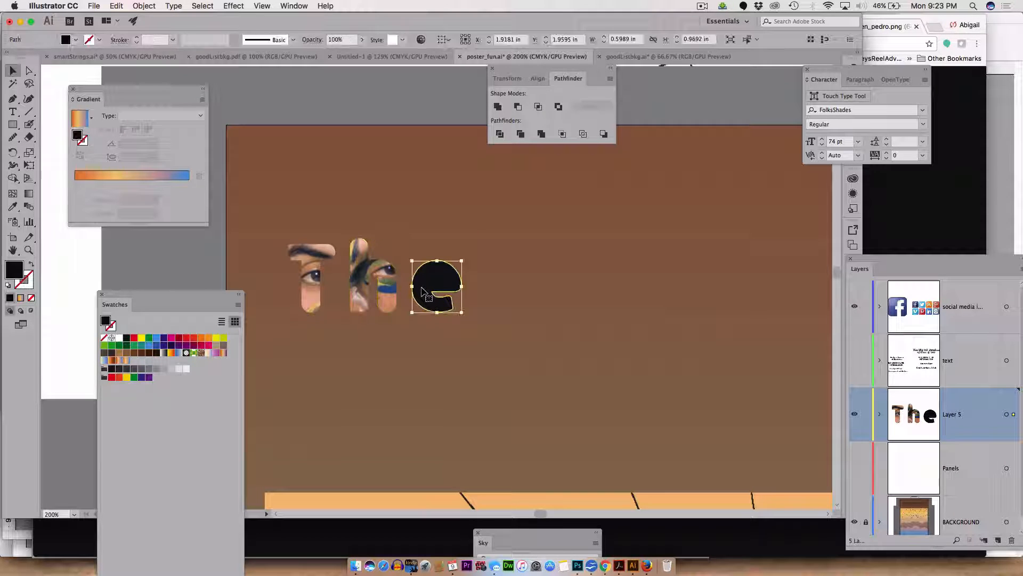
key(super+b)
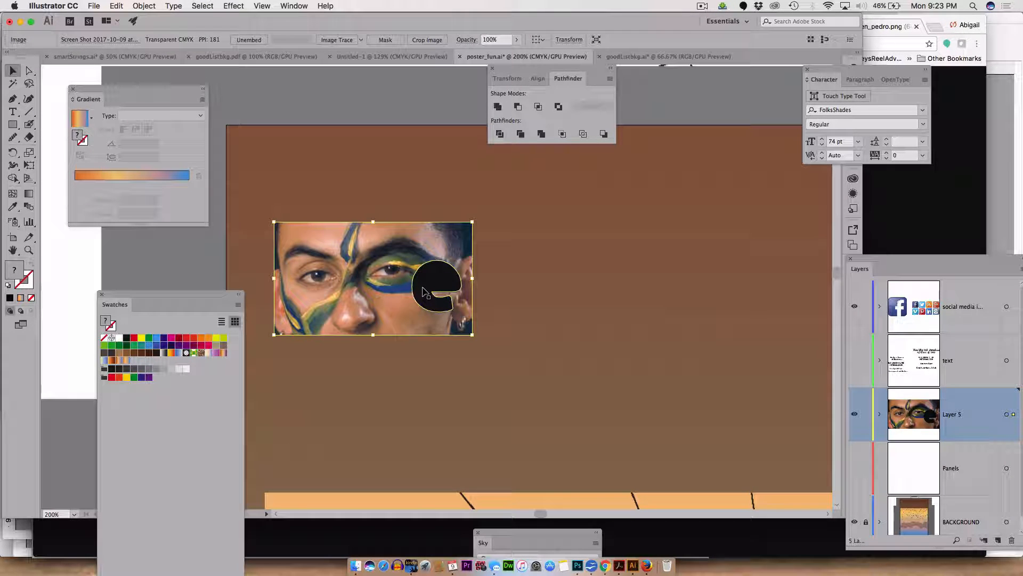
shift+click(425, 292)
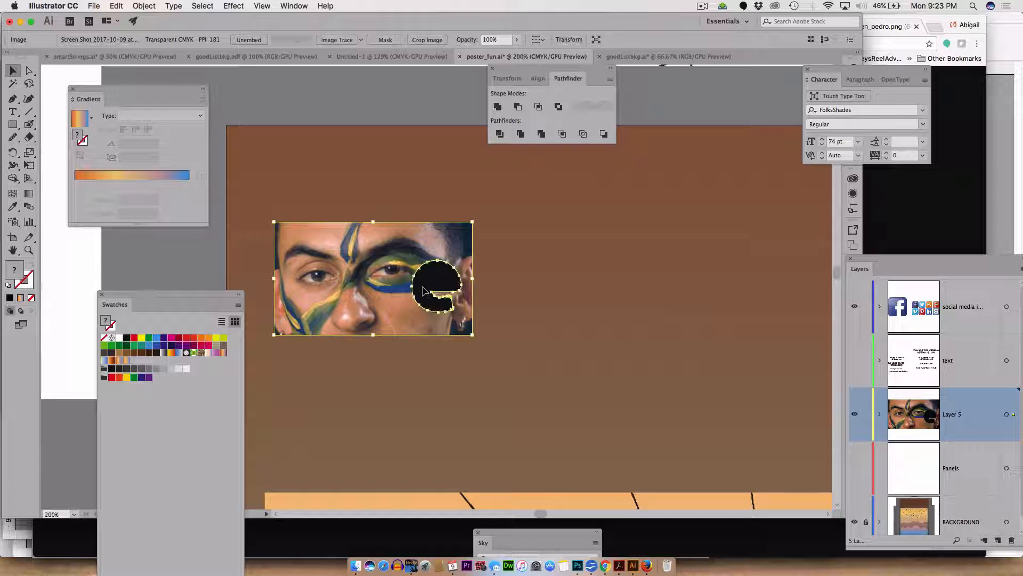
click(143, 5)
mouse_move(189, 341)
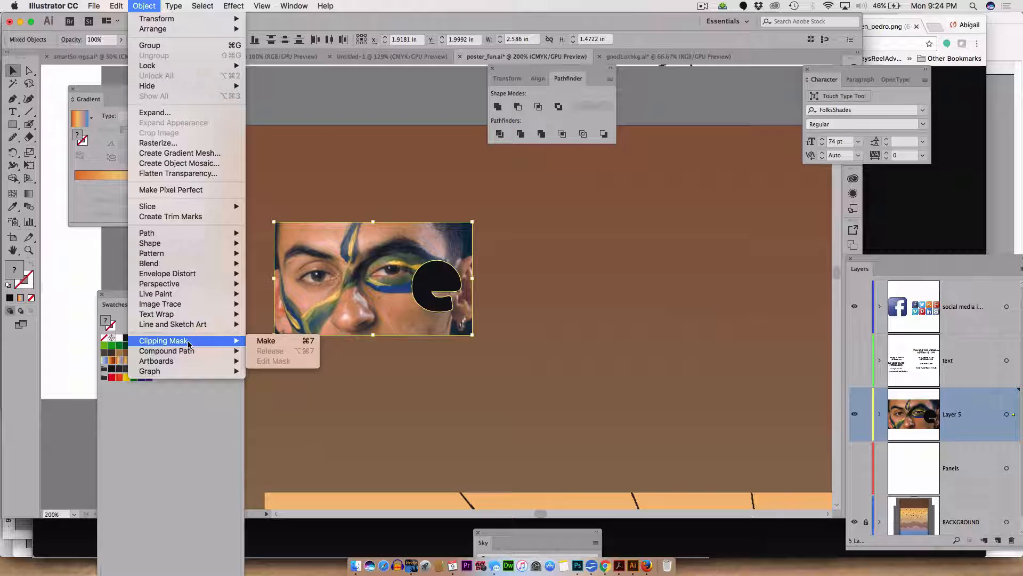
click(280, 345)
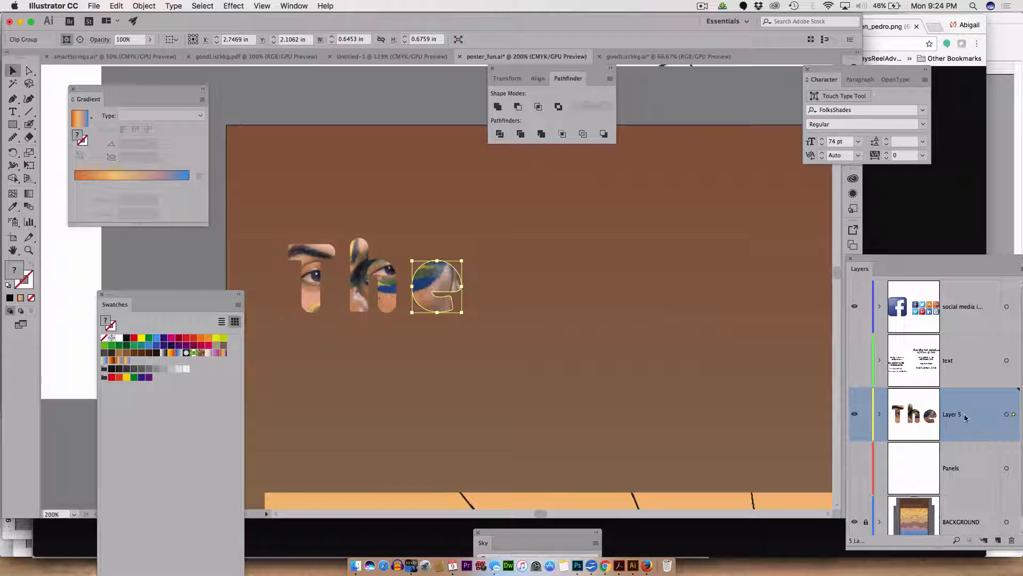
Show the hidden text layer and try Layer 5 above it, then return Layer 5 to directly beneath the text layer
drag(966, 418, 895, 336)
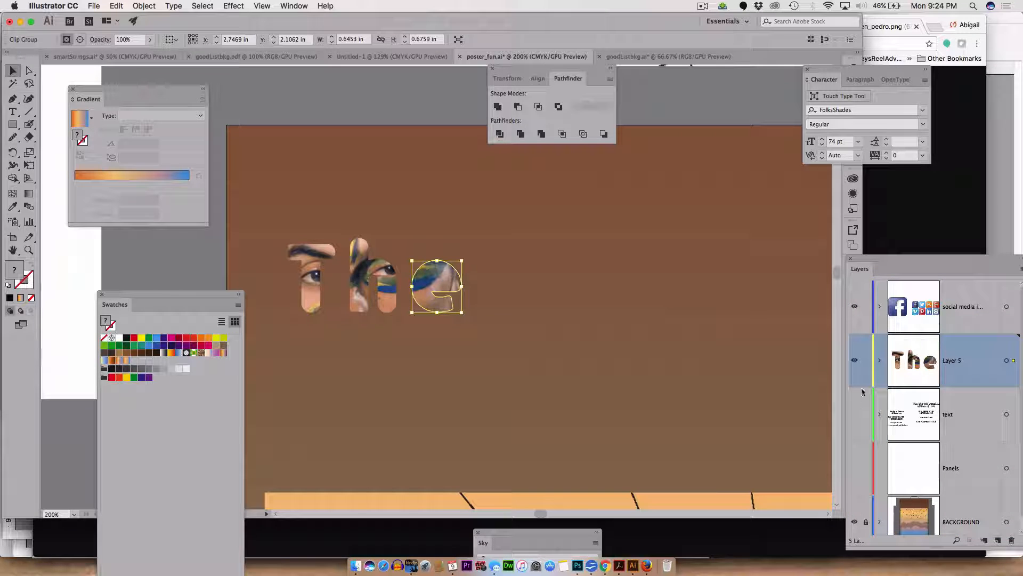
click(854, 415)
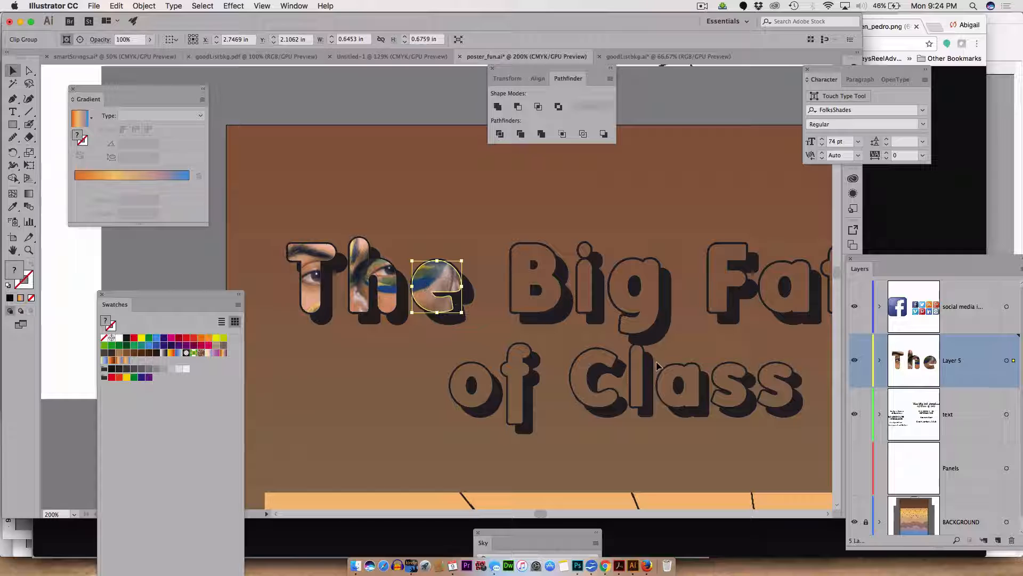
drag(970, 363, 960, 418)
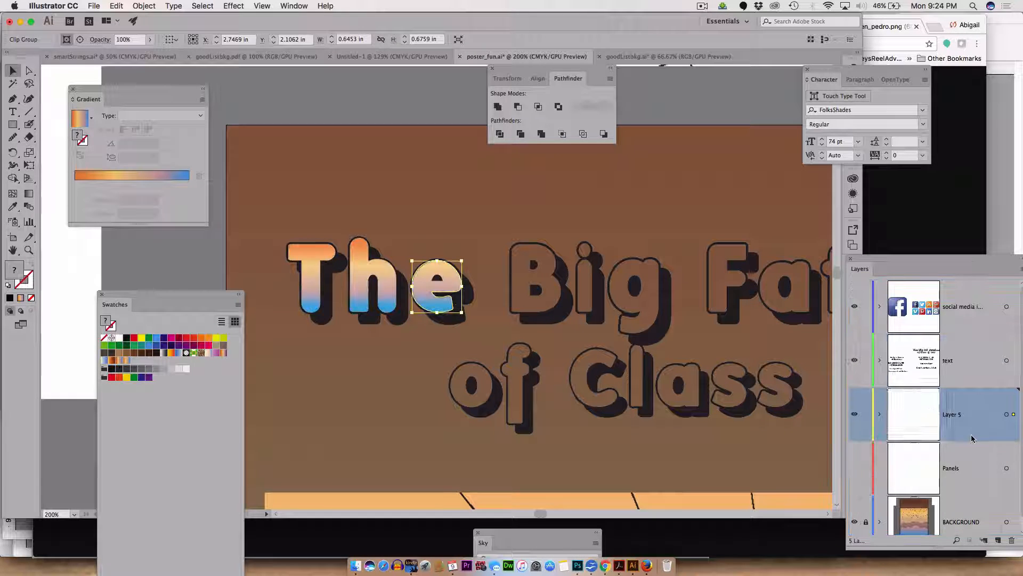
Delete the gradient-filled inner shapes of the e, h and T in "The" from the text layer
click(424, 284)
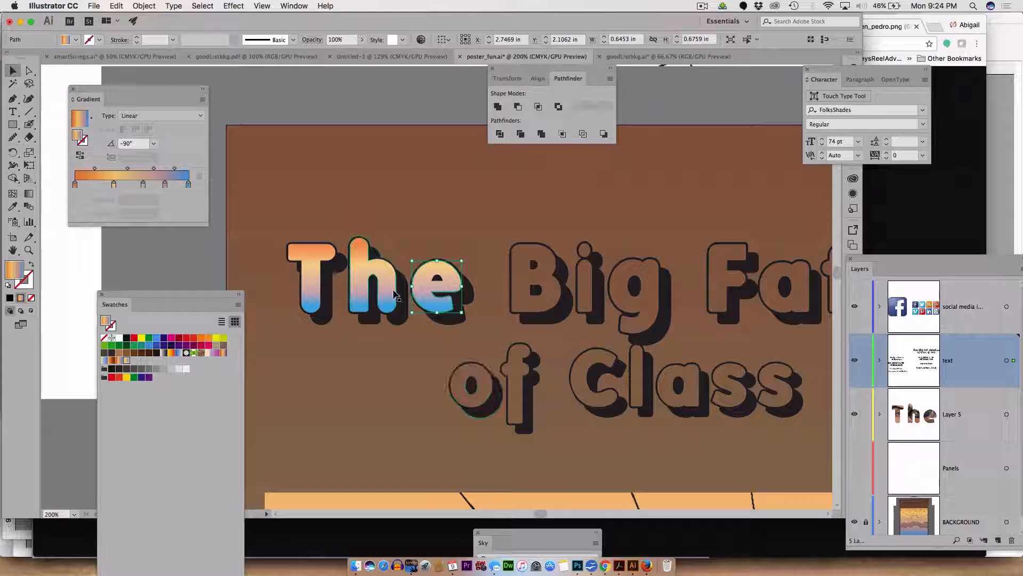
shift+click(366, 275)
shift+click(314, 276)
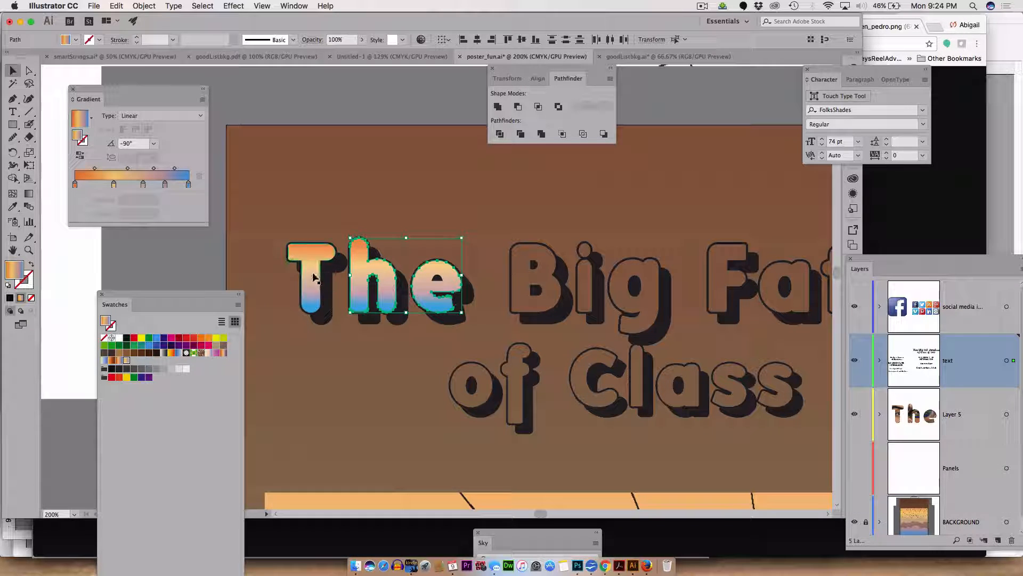
key(Delete)
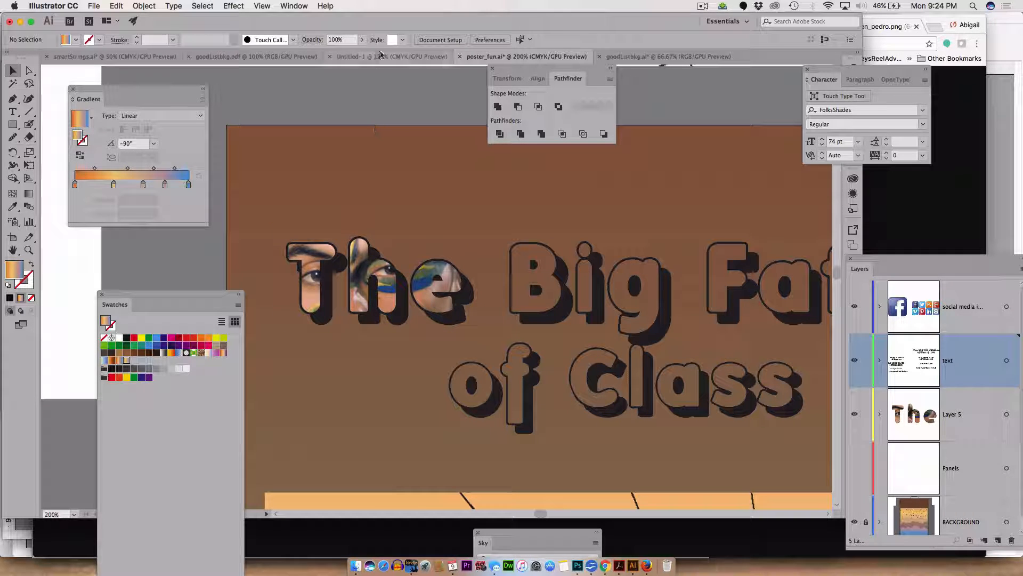
click(702, 7)
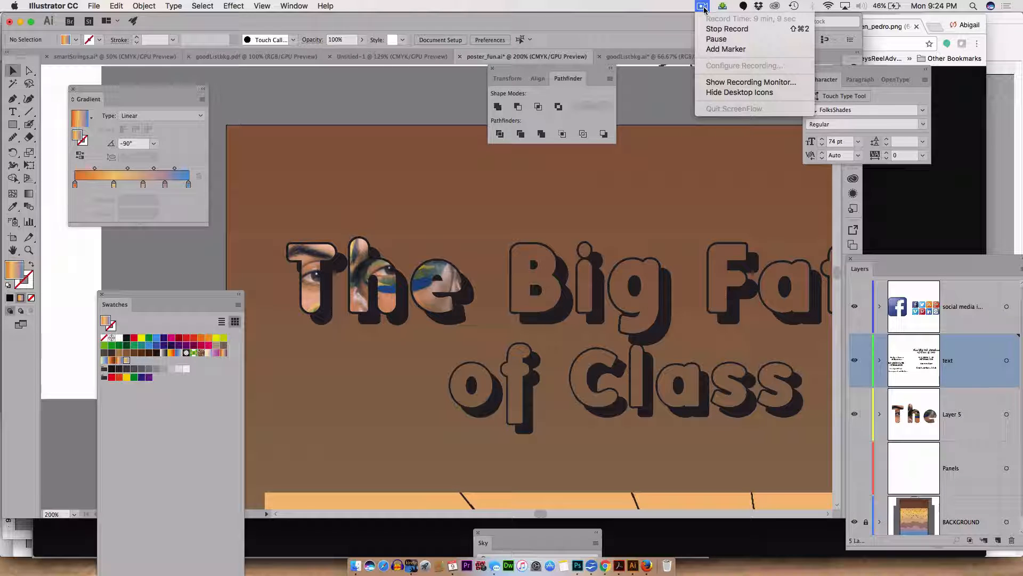